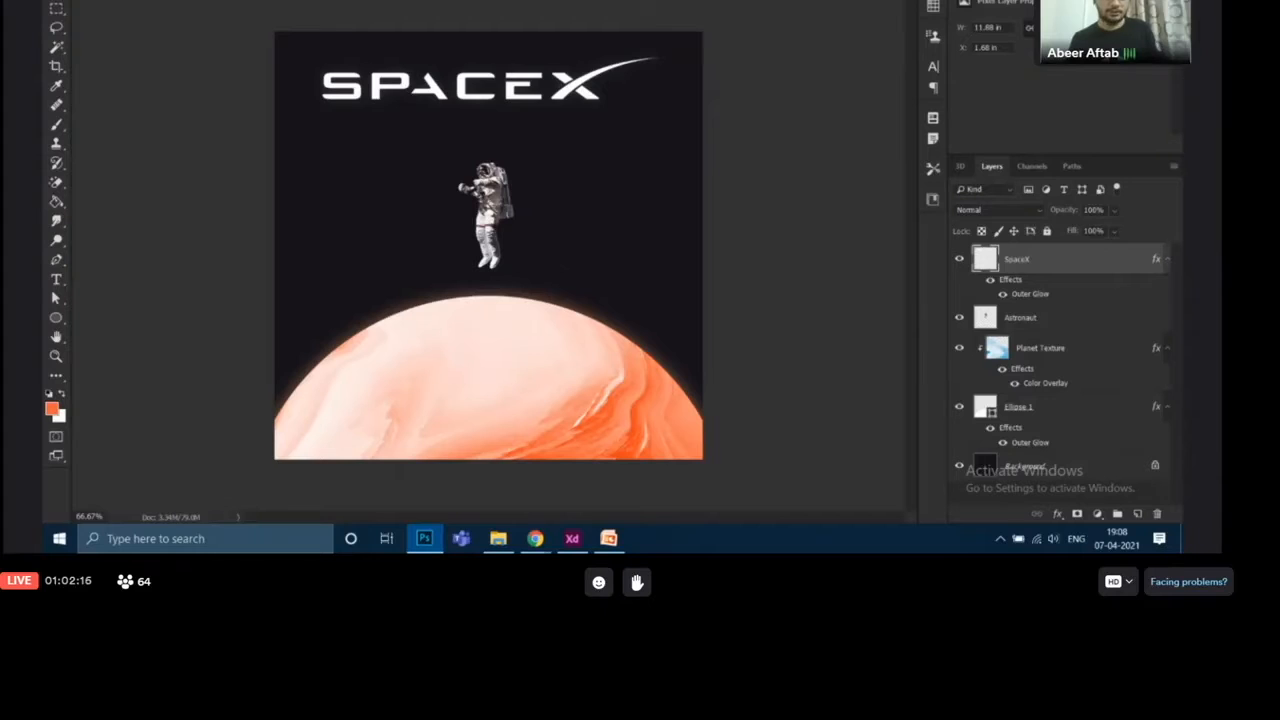
# Check the finished reference poster, and add the tagline "Where do we go, now that they're gone." below the SPACEX logo in the working document
pyautogui.hotkey('ctrl', 'Tab')
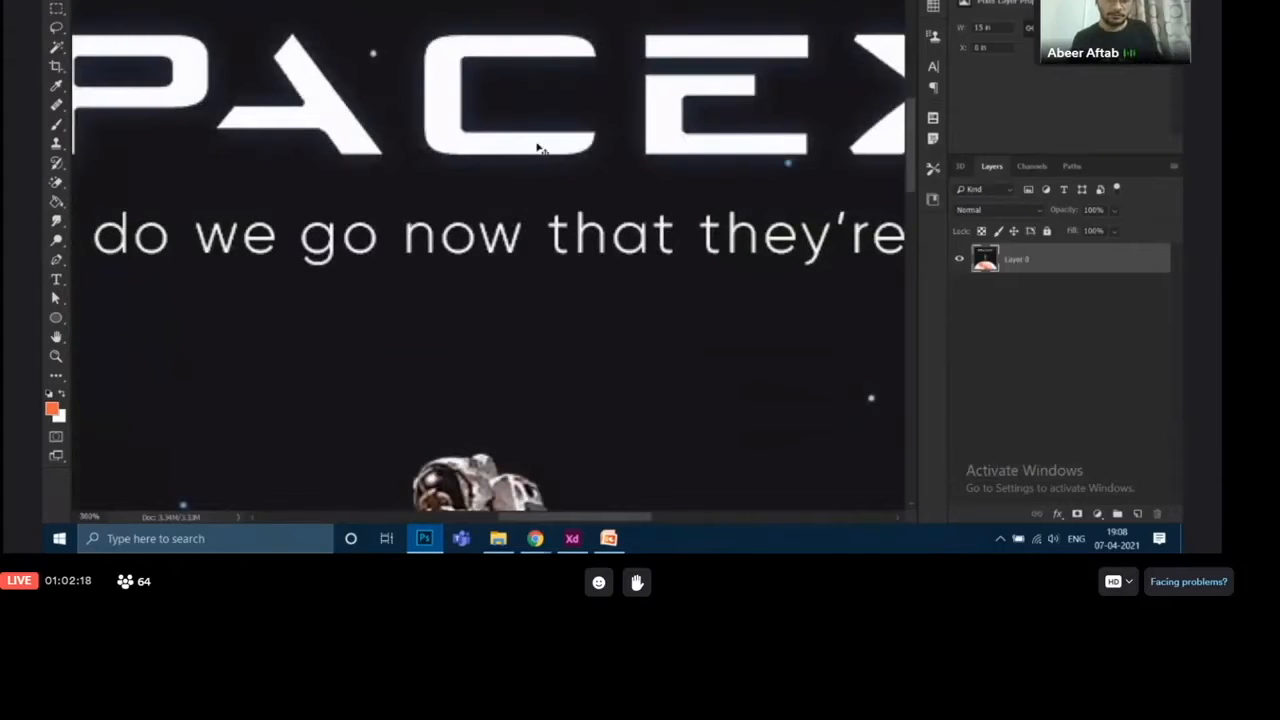
pyautogui.scroll(-3, 537, 148)
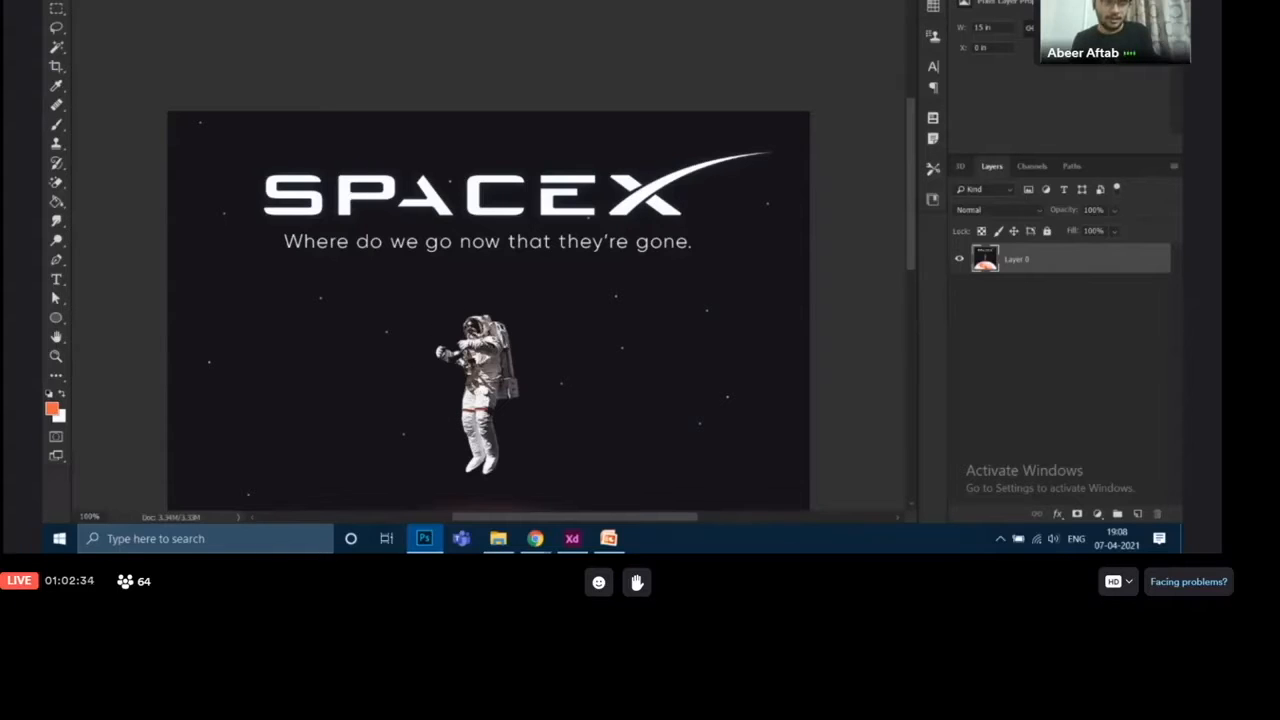
pyautogui.scroll(-3, 424, 131)
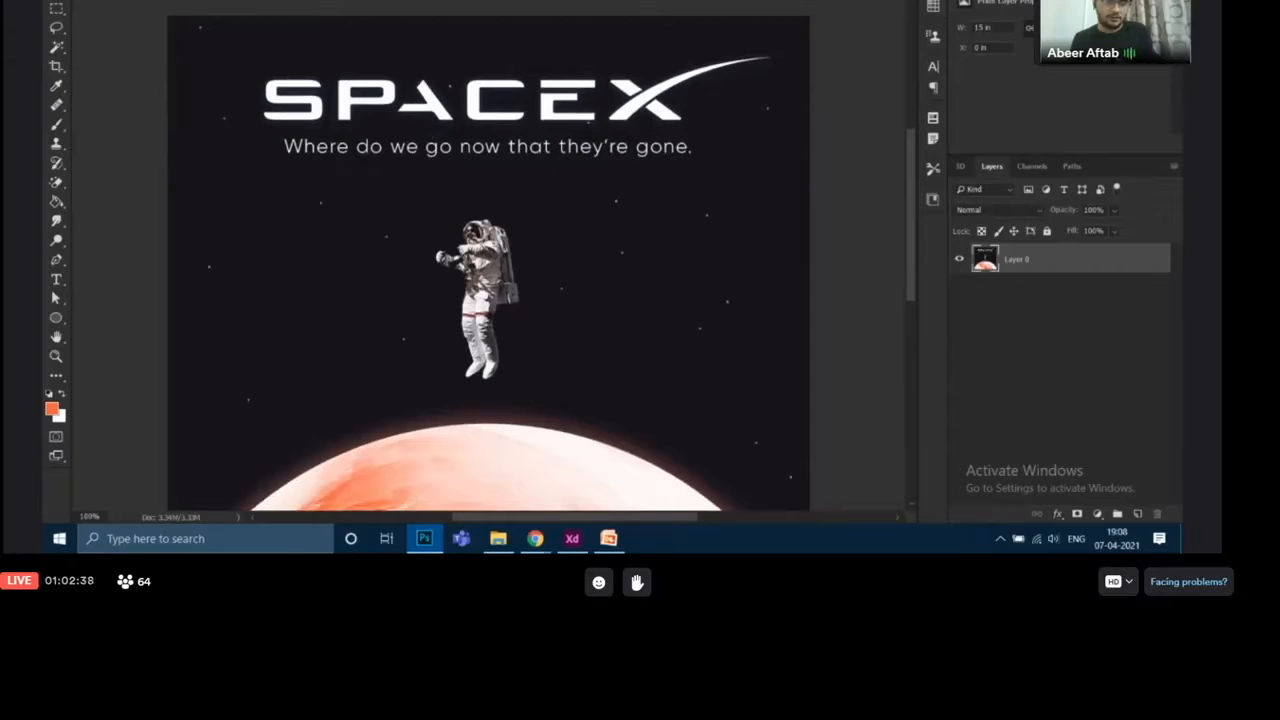
pyautogui.hotkey('ctrl', 'Tab')
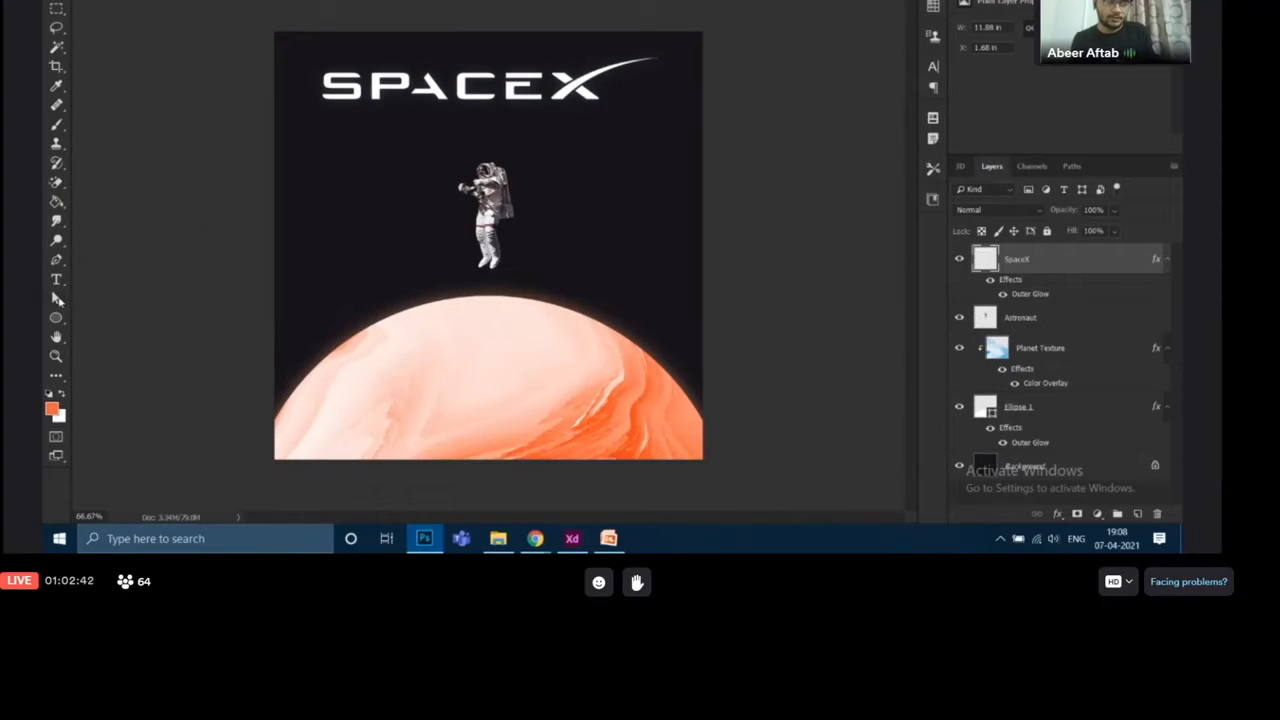
pyautogui.click(58, 280)
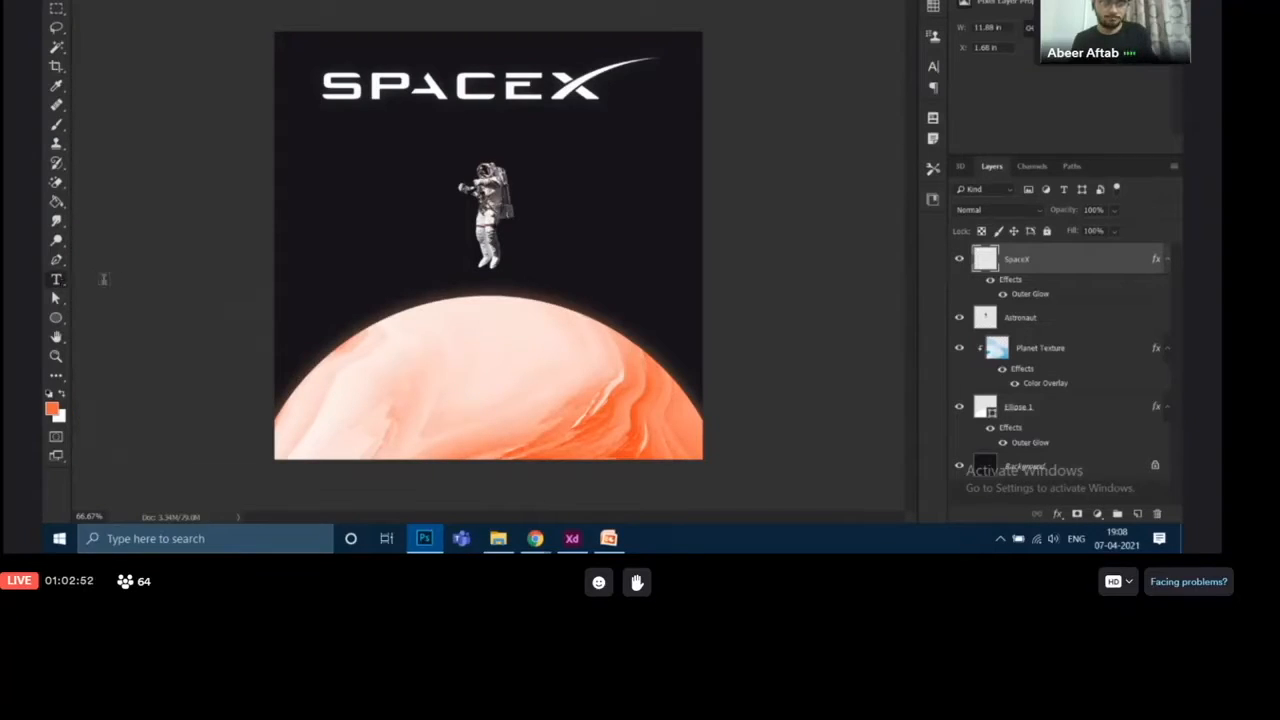
pyautogui.click(485, 118)
pyautogui.write('Where')
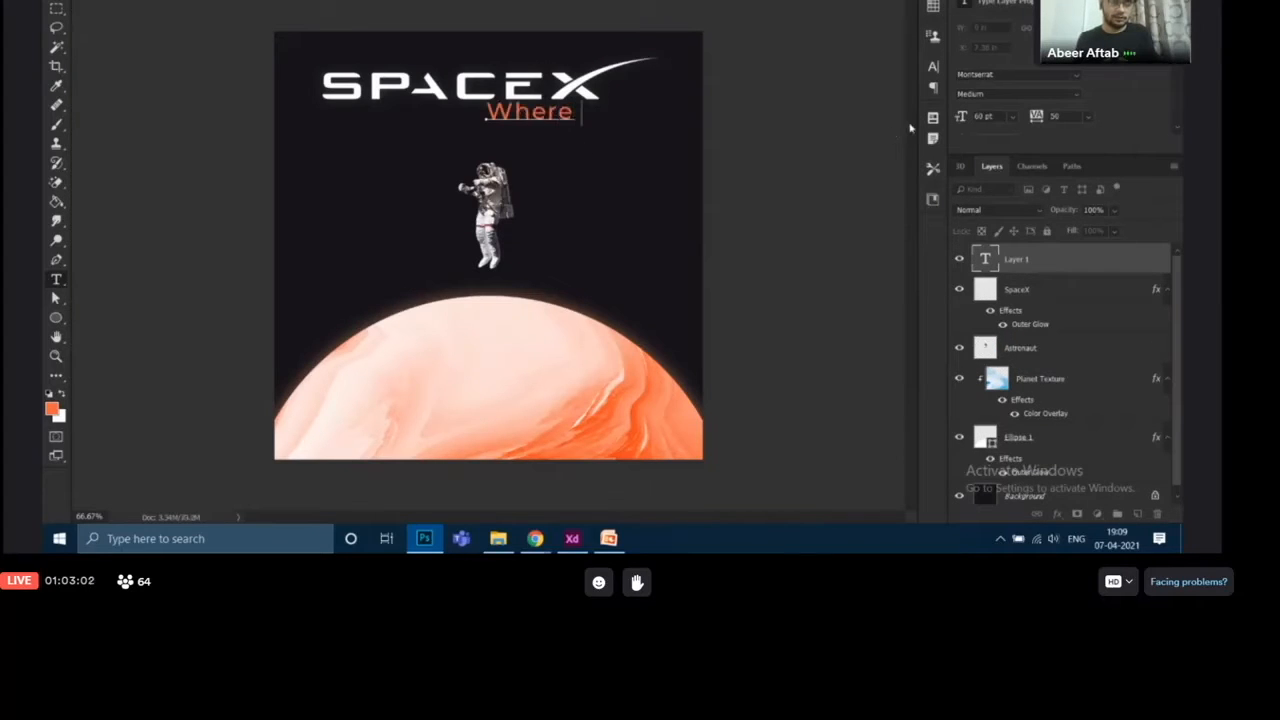
pyautogui.write(' do we go')
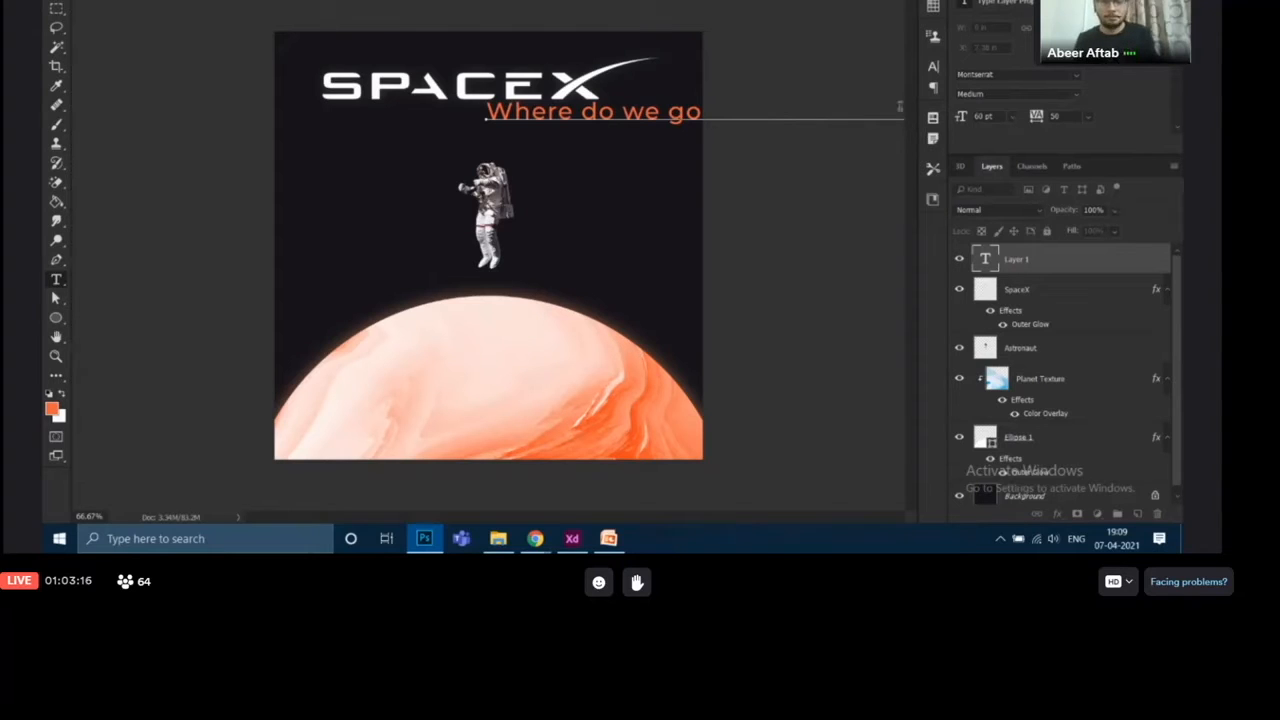
pyautogui.hotkey('ctrl', 'Return')
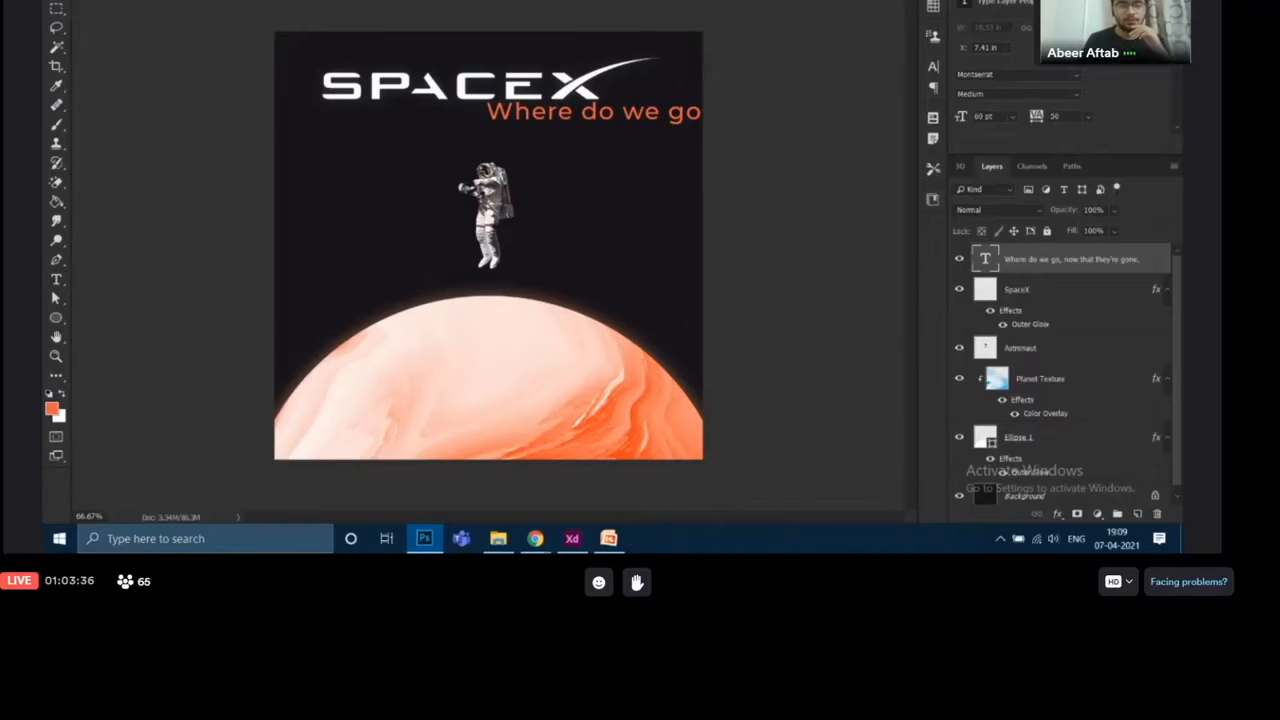
# Set the tagline's text colour to white (ffffff)
pyautogui.click(692, 0)
pyautogui.write('ffffff')
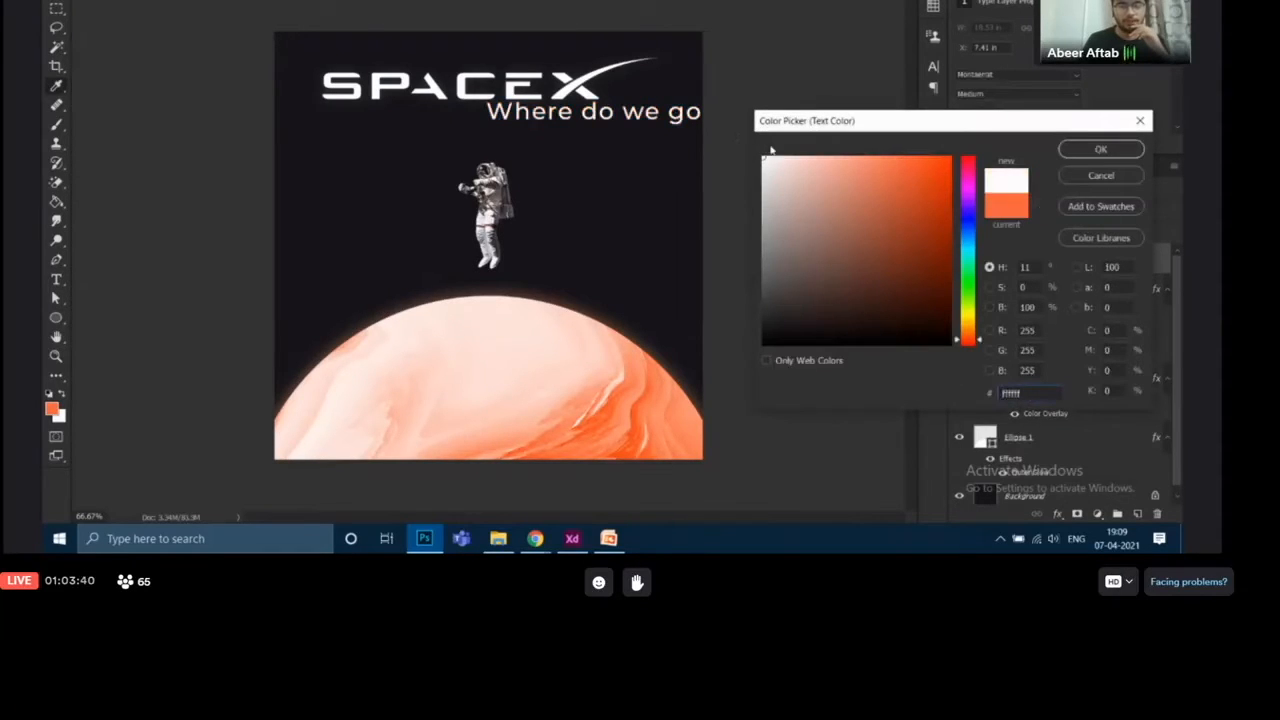
pyautogui.click(1078, 149)
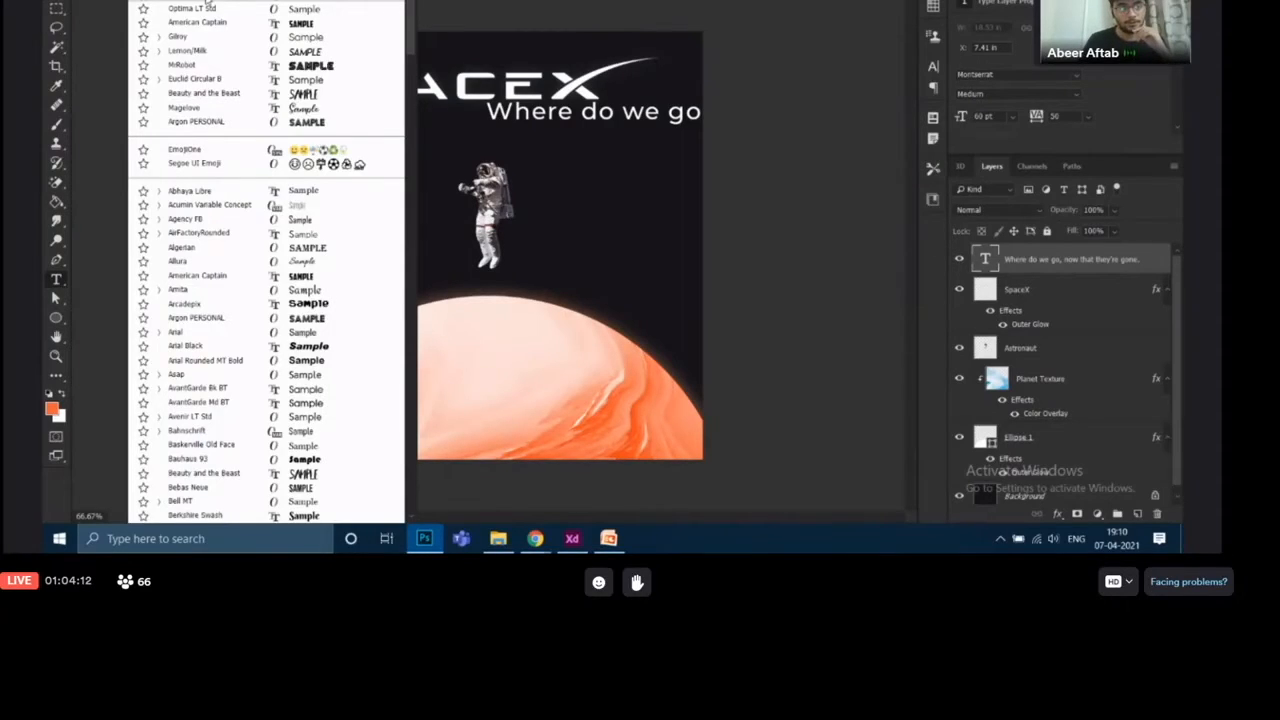
# Set the tagline's Montserrat font style to Light and its size to 30 pt
pyautogui.click(207, 1)
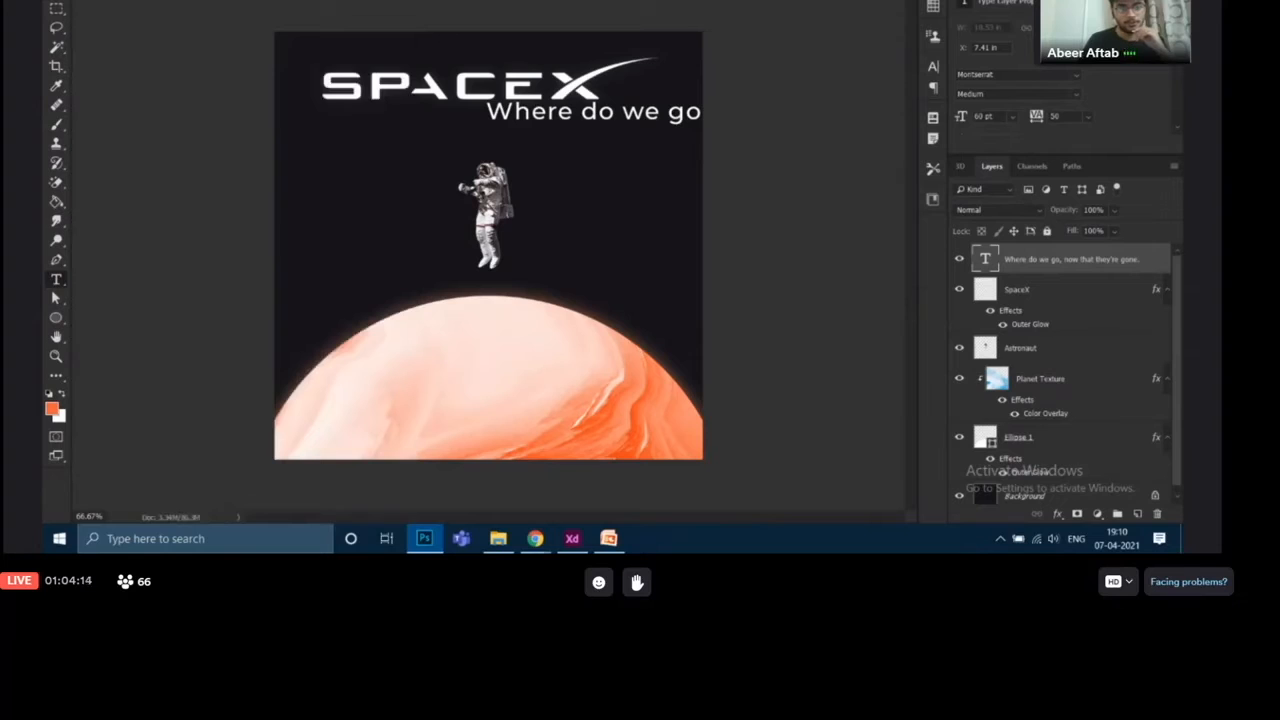
pyautogui.click(312, 1)
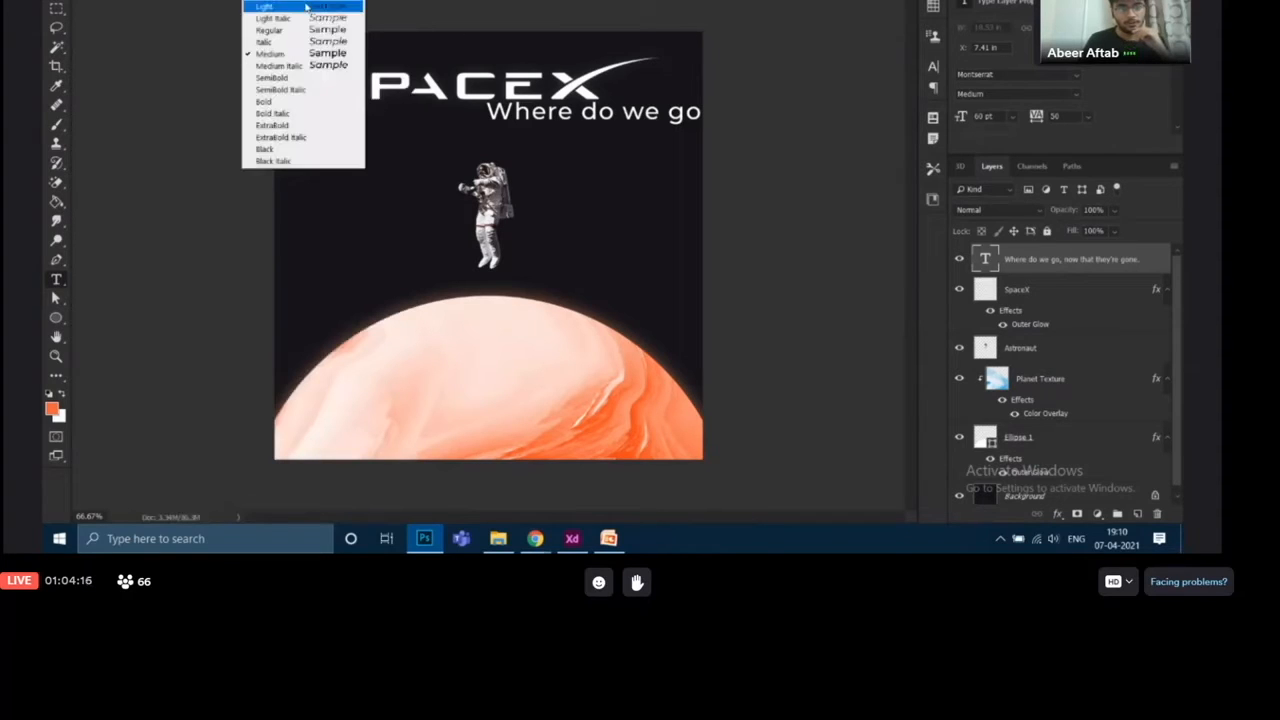
pyautogui.click(304, 30)
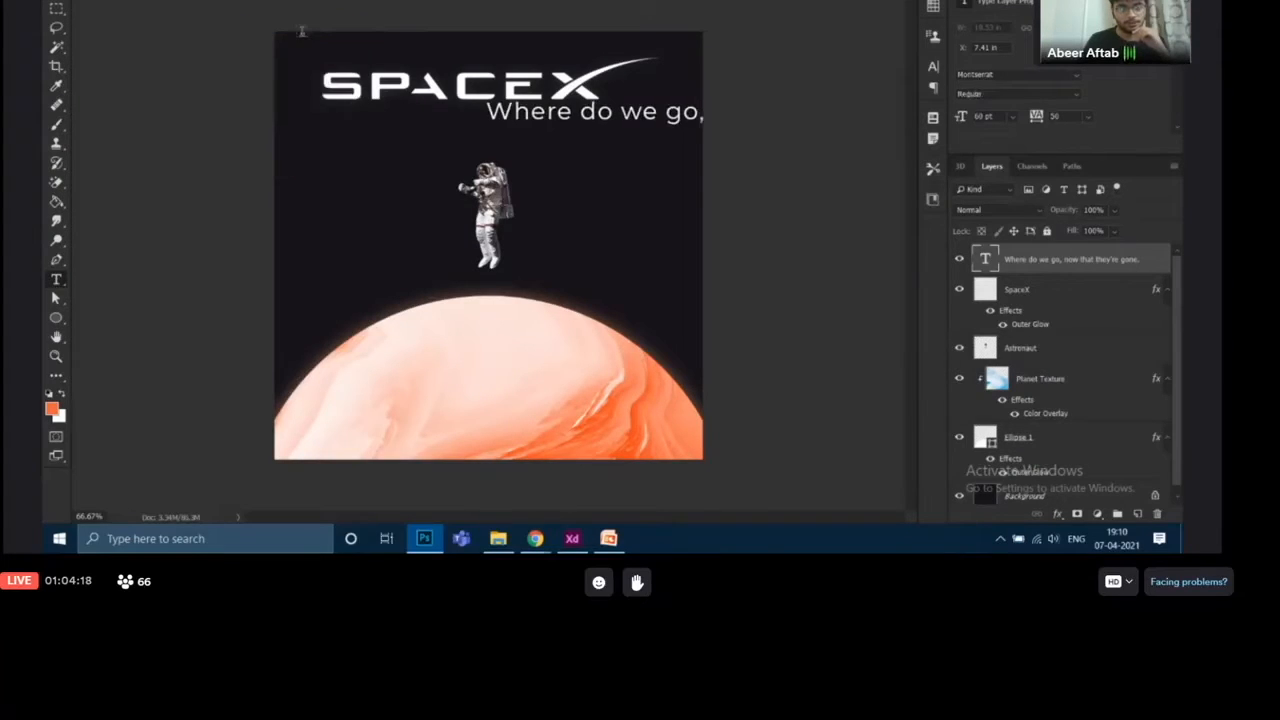
pyautogui.click(296, 3)
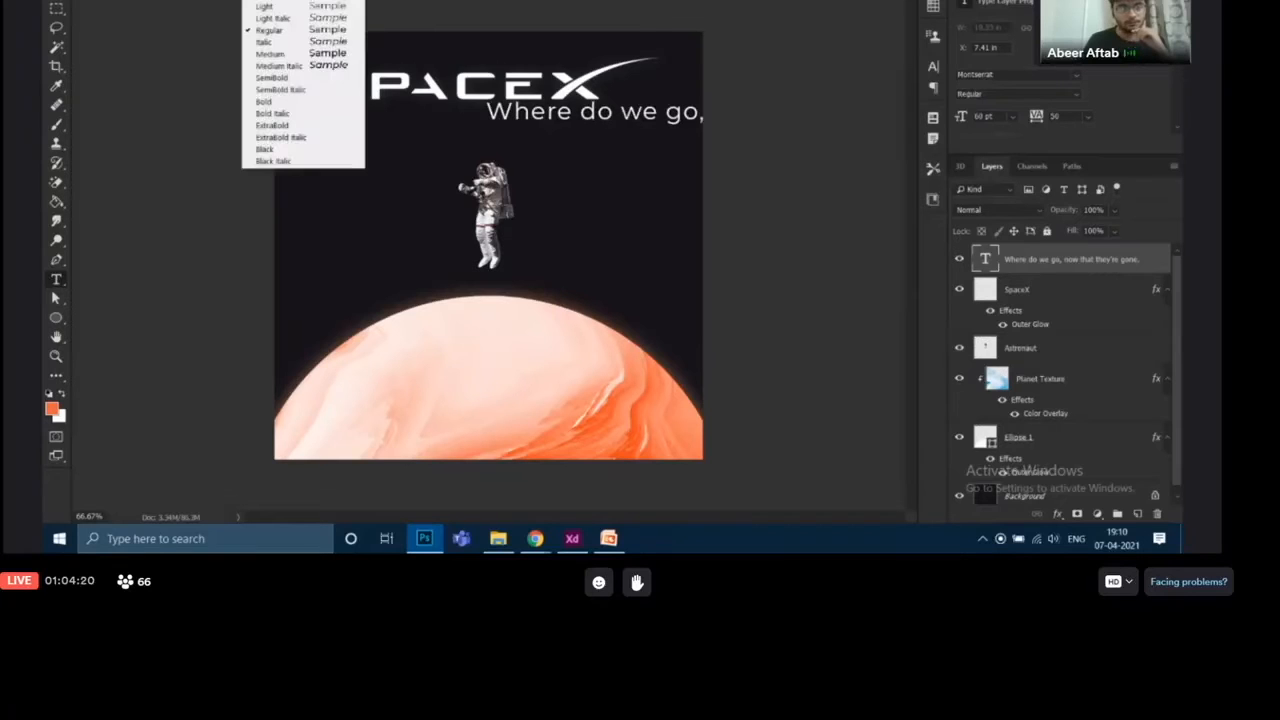
pyautogui.click(296, 7)
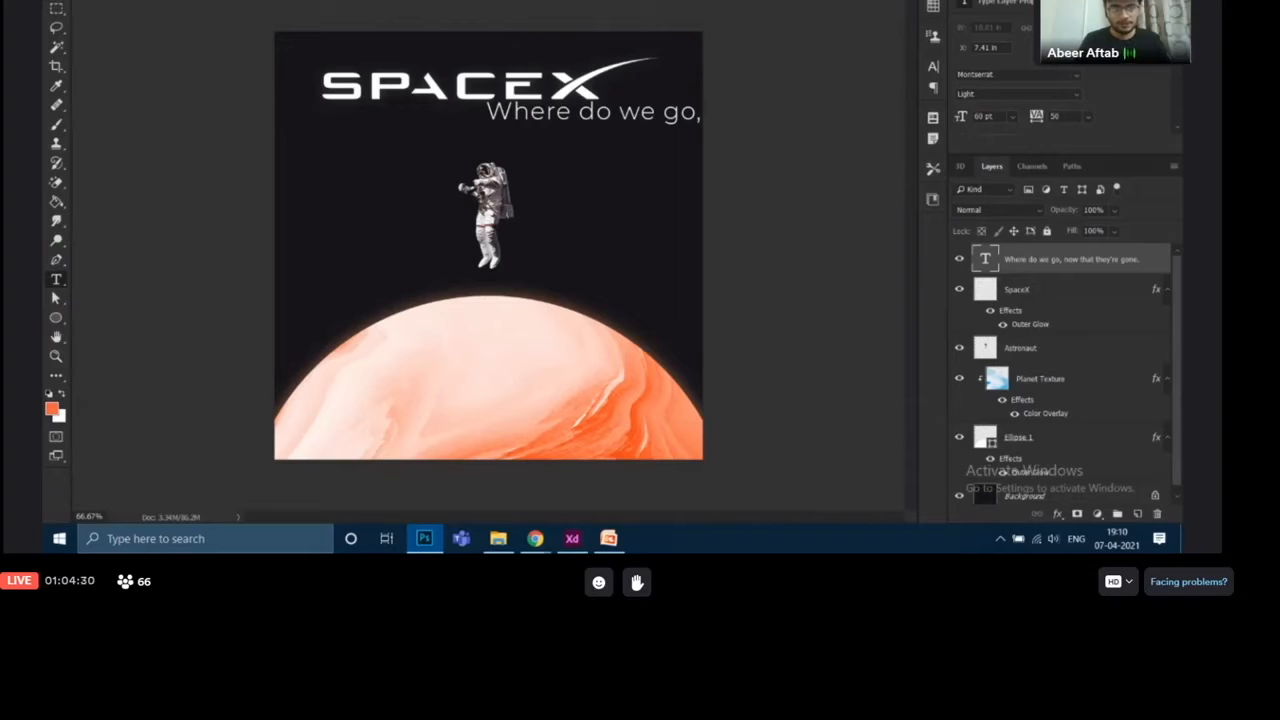
pyautogui.click(432, 1)
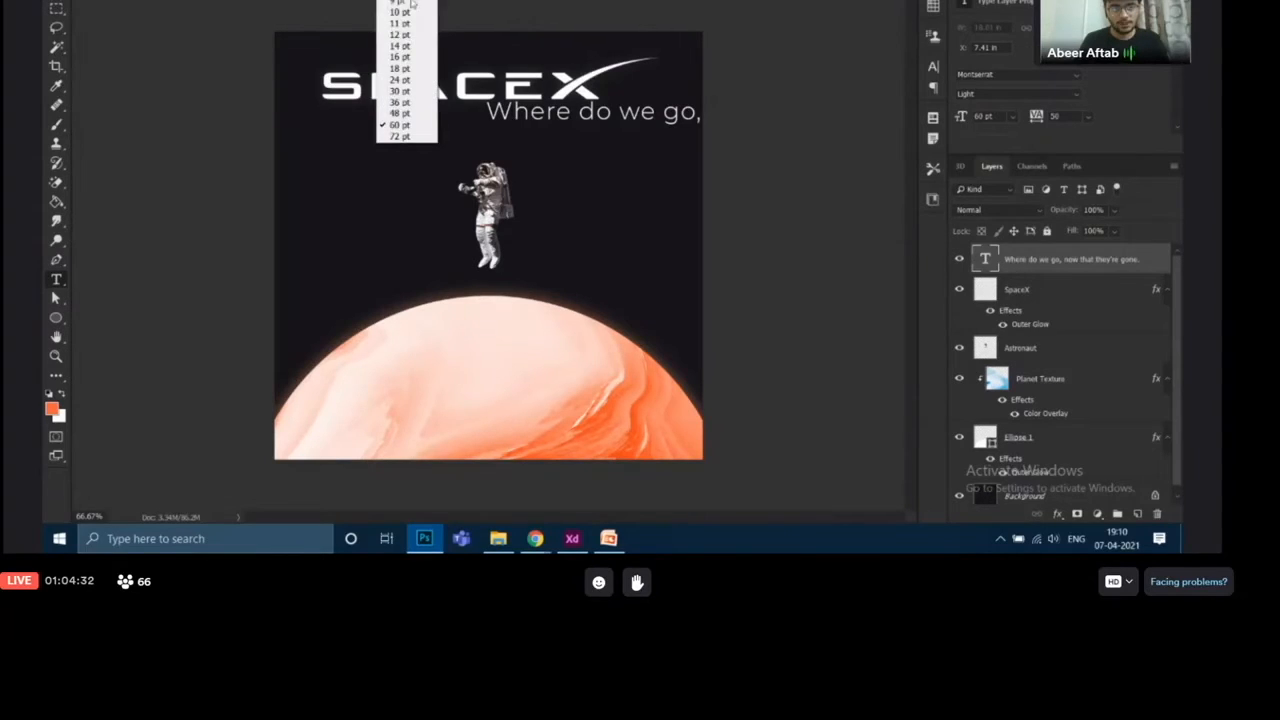
pyautogui.click(397, 93)
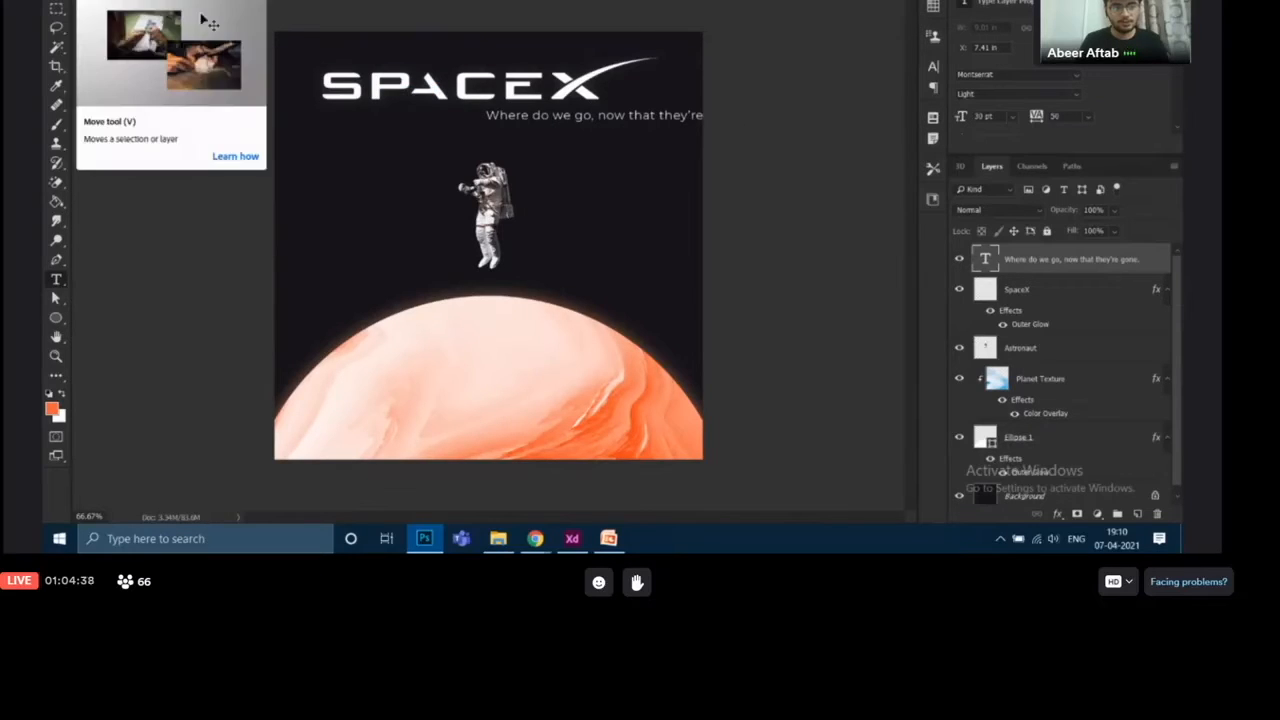
# Move the tagline so that it sits horizontally centred on the poster, just beneath the SPACEX logo
pyautogui.click(56, 1)
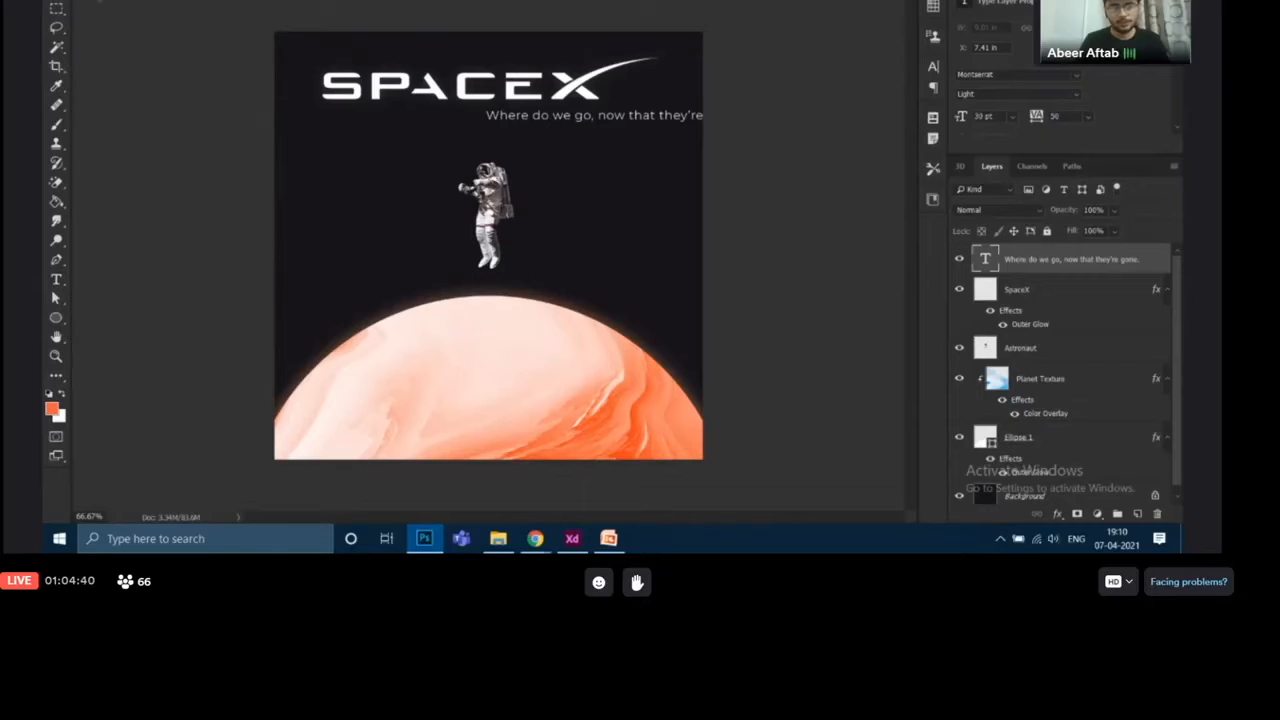
pyautogui.press('ctrl')
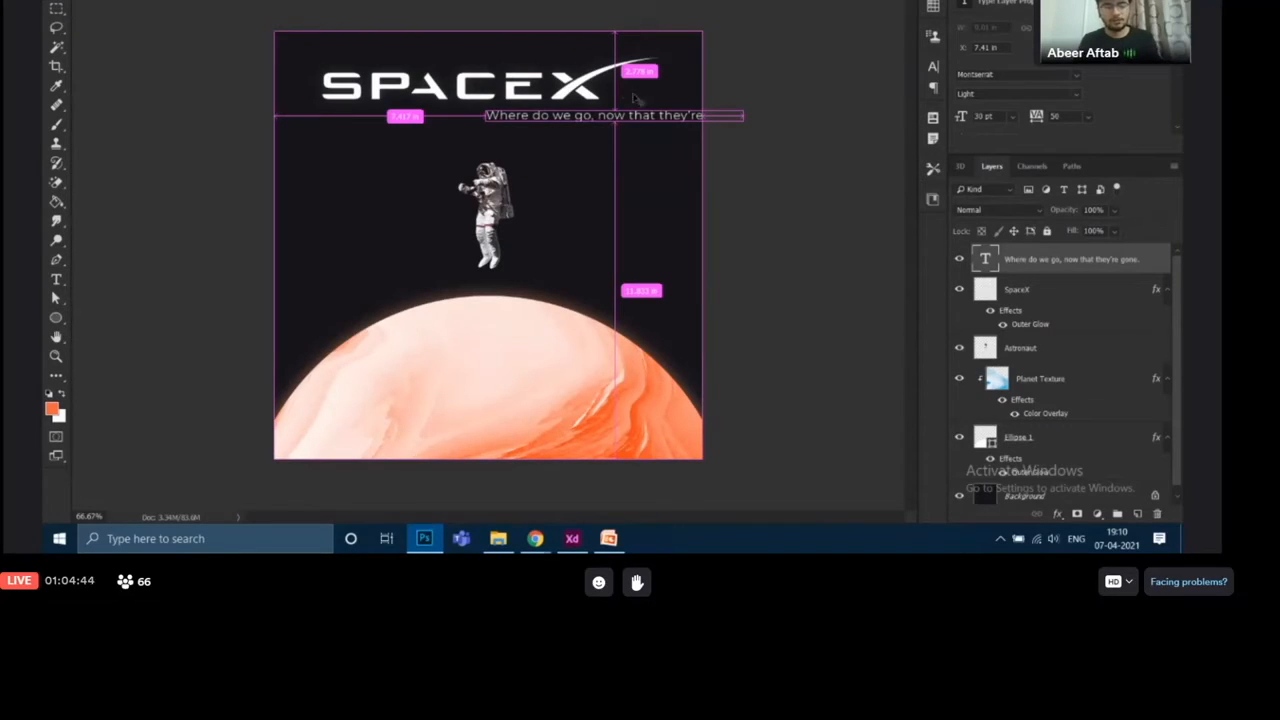
pyautogui.hotkey('ctrl', 't')
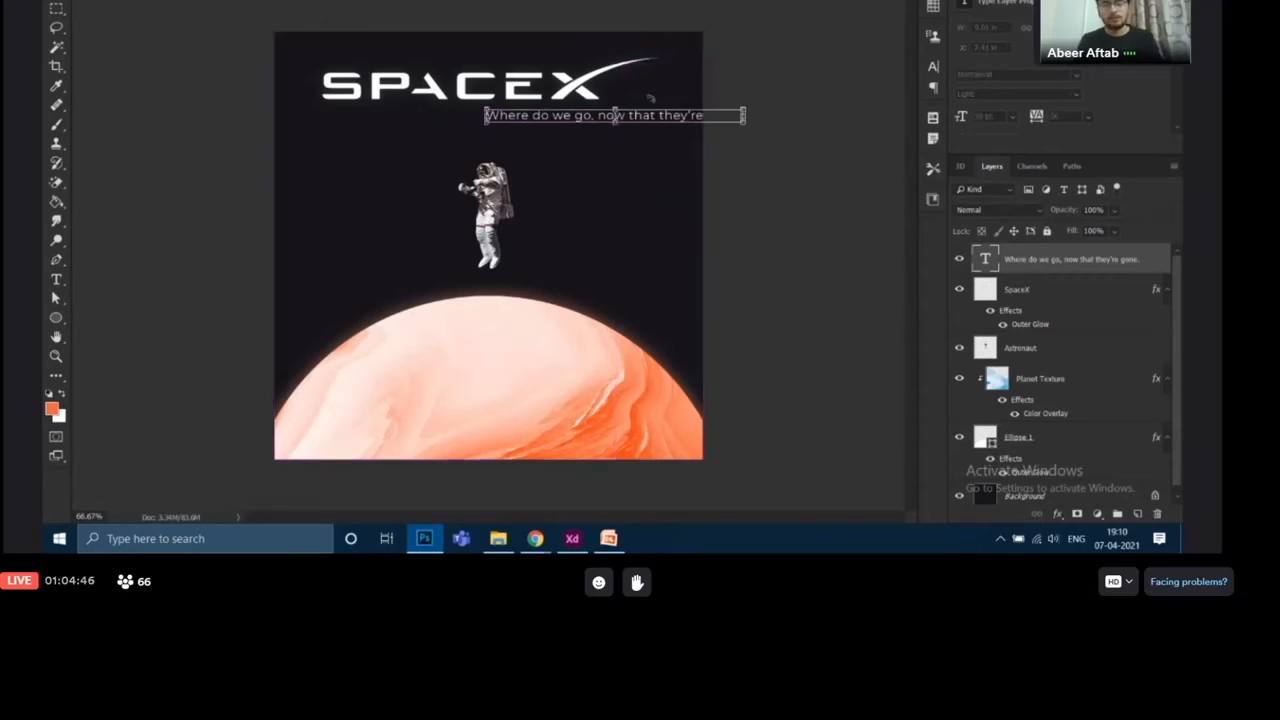
pyautogui.moveTo(614, 115); pyautogui.dragTo(544, 125)
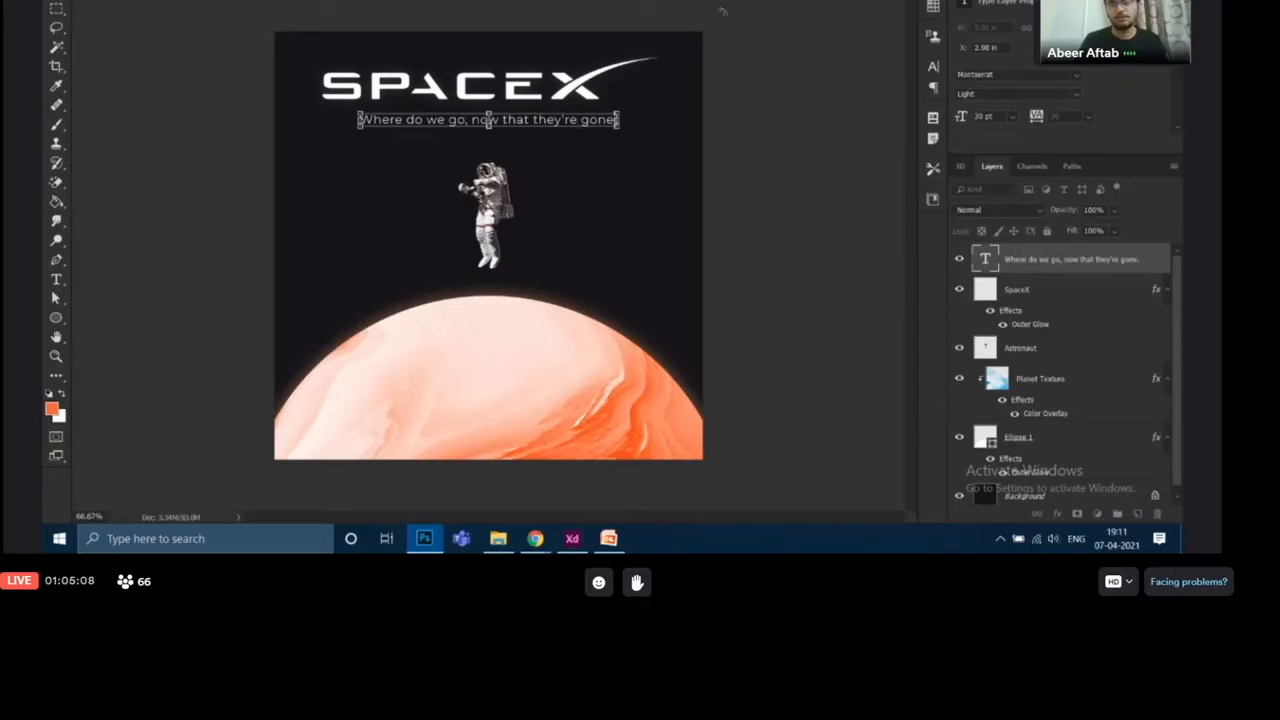
pyautogui.press('Return')
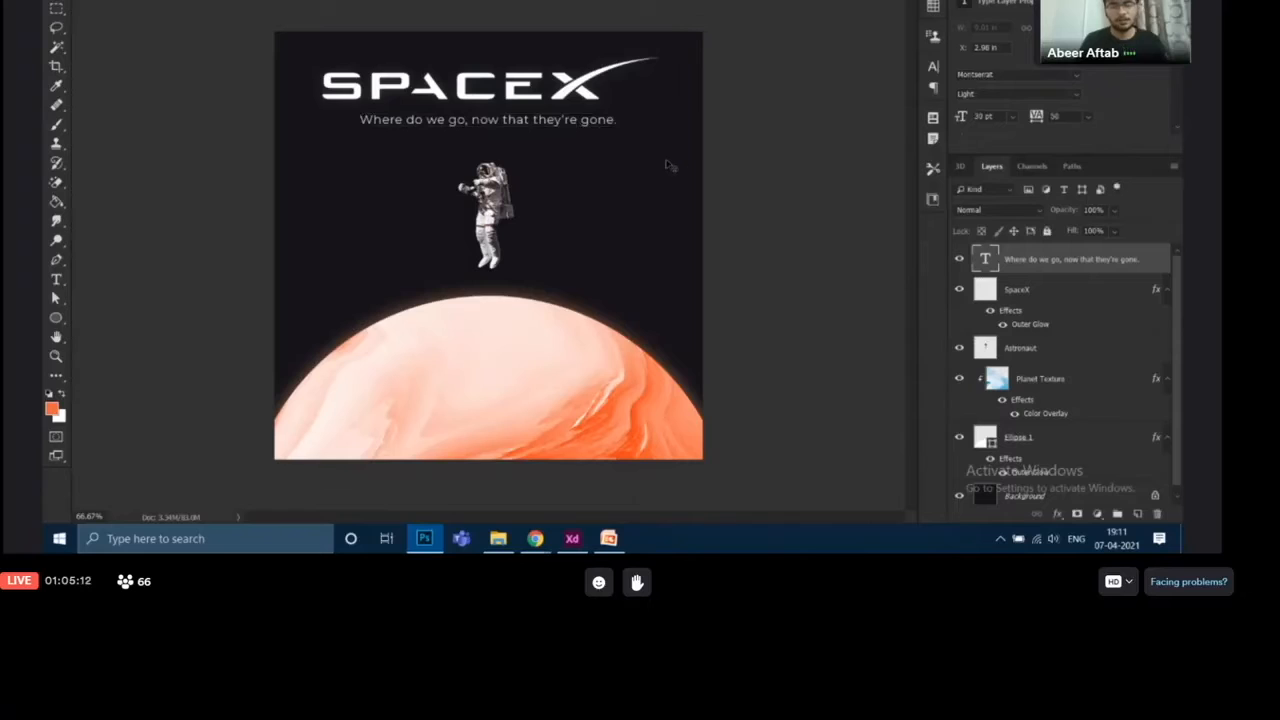
# Shift the tagline slightly upward, closer to the SPACEX logo
pyautogui.hotkey('ctrl', 't')
pyautogui.moveTo(583, 121)
pyautogui.mouseDown()
pyautogui.moveTo(567, 117)
pyautogui.moveTo(583, 121)
pyautogui.mouseUp()
pyautogui.press('Return')
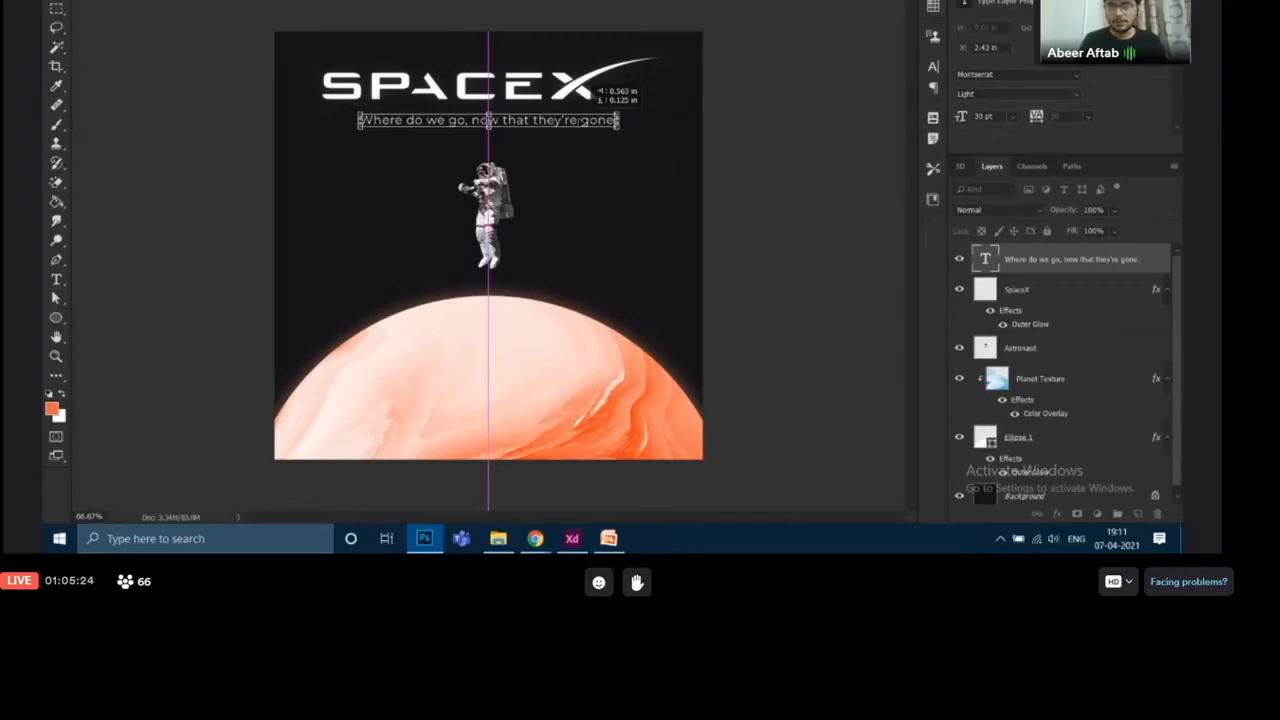
pyautogui.moveTo(590, 95); pyautogui.dragTo(590, 89)
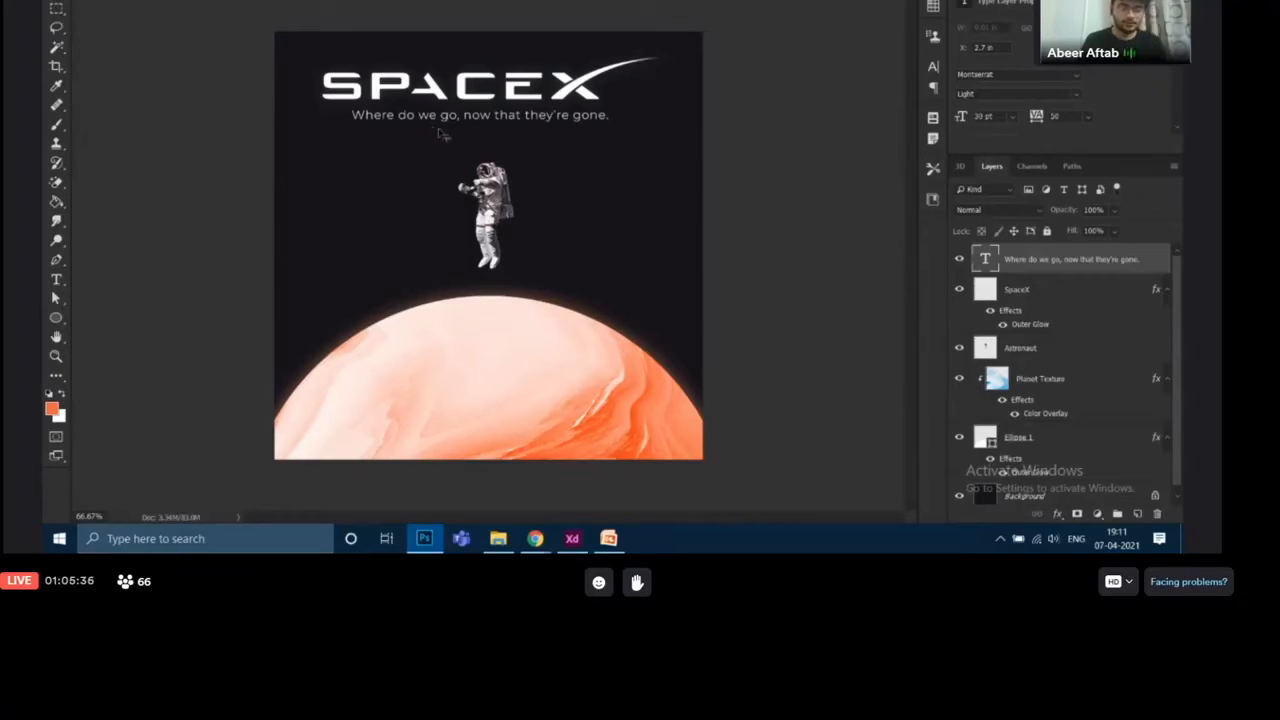
# Enlarge the tagline to about 33 pt with Free Transform and nudge it horizontally beneath the logo
pyautogui.press('ctrl')
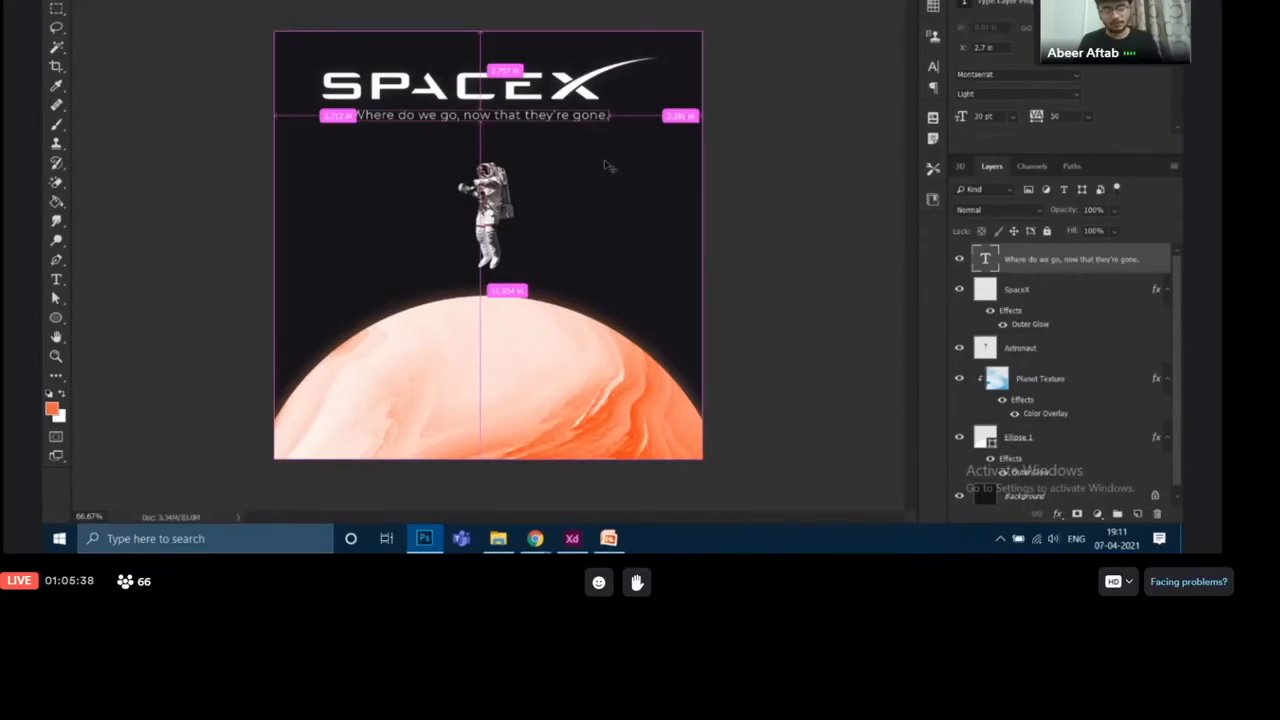
pyautogui.hotkey('ctrl', 't')
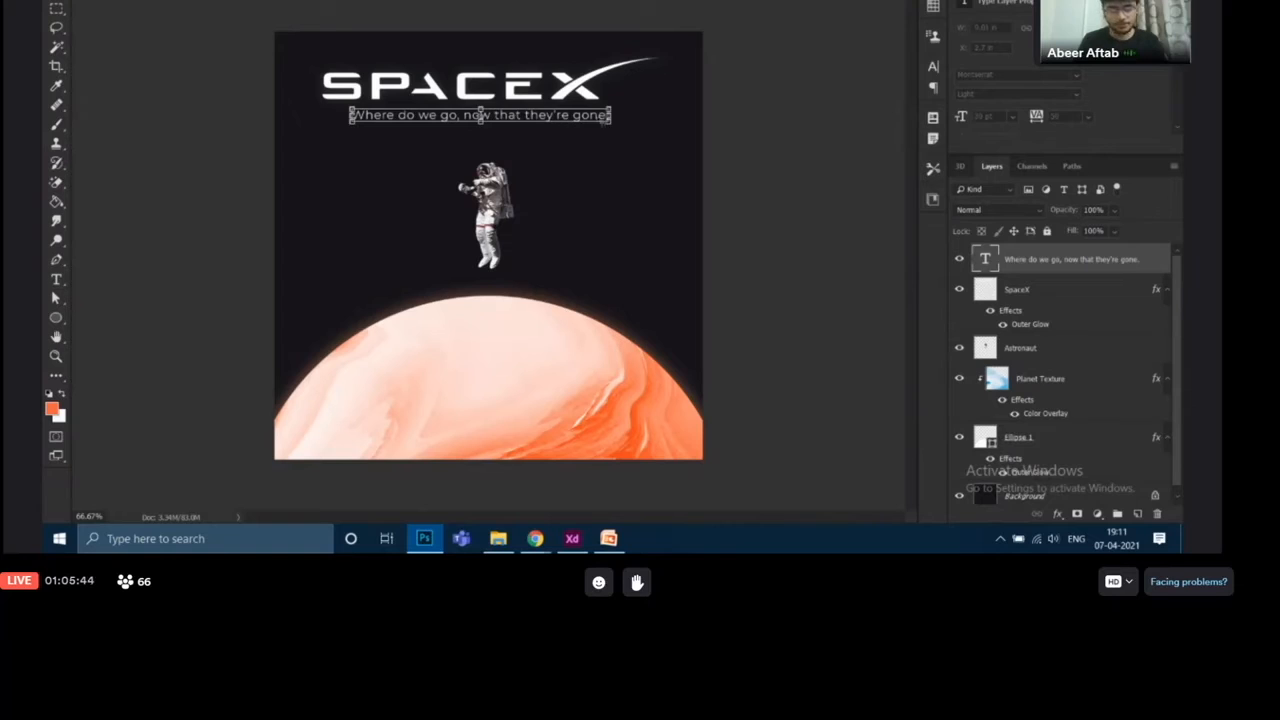
pyautogui.moveTo(612, 117)
pyautogui.mouseDown()
pyautogui.moveTo(656, 118)
pyautogui.moveTo(607, 125)
pyautogui.mouseUp()
pyautogui.press('Right')
pyautogui.press('Right')
pyautogui.press('Right')
pyautogui.press('Right')
pyautogui.press('Left')
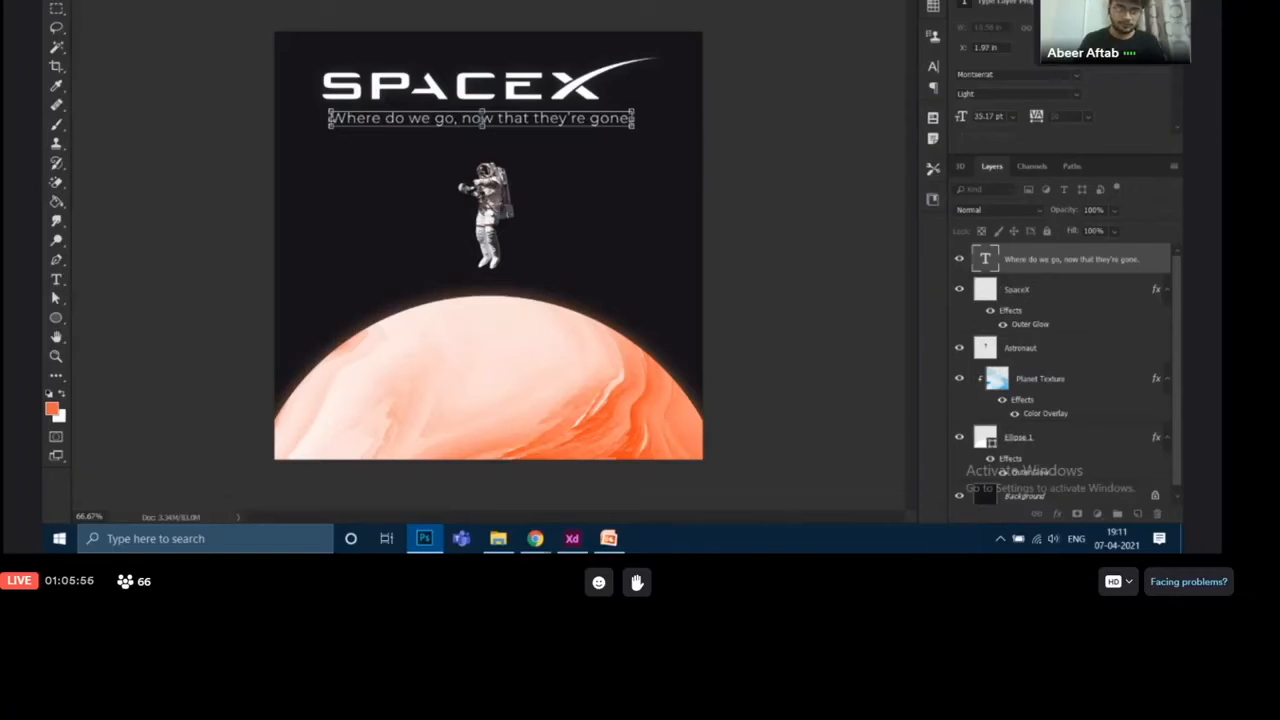
pyautogui.press('Return')
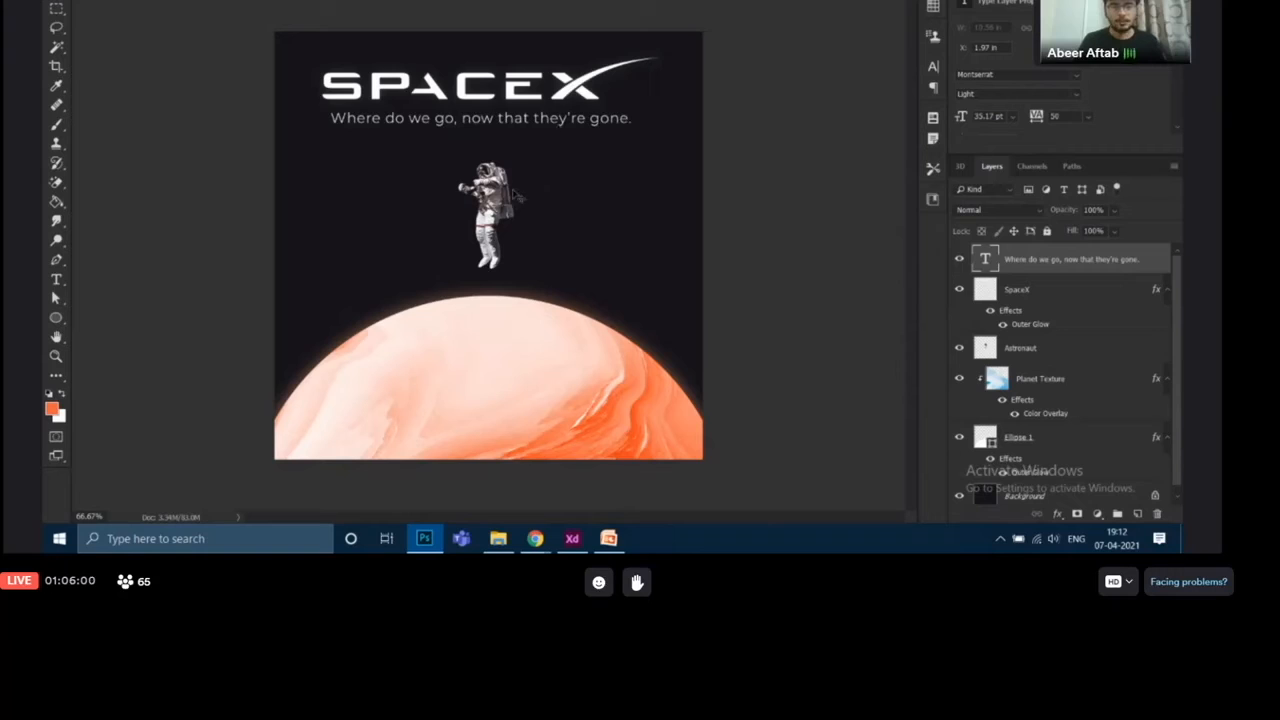
# Compare the poster with the finished reference, and unlock the Background to convert it into a regular layer
pyautogui.click(501, 203)
pyautogui.moveTo(499, 203)
pyautogui.mouseDown()
pyautogui.moveTo(500, 192)
pyautogui.moveTo(500, 203)
pyautogui.mouseUp()
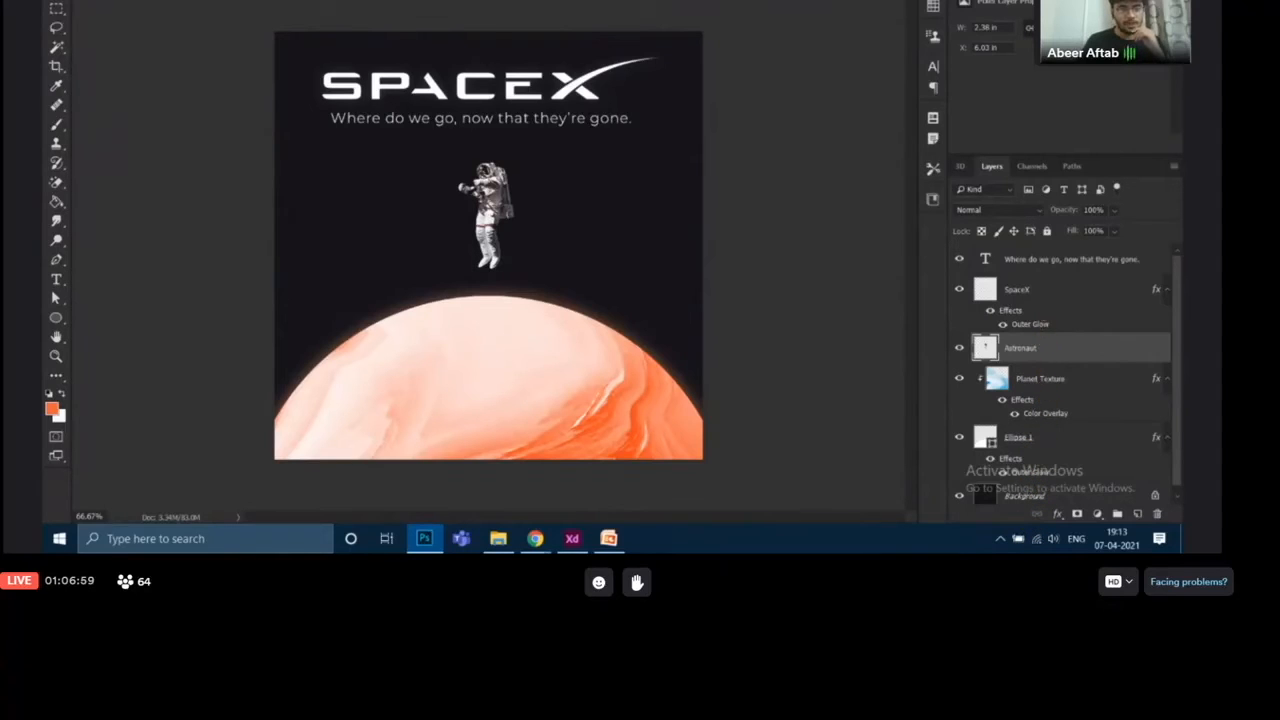
pyautogui.hotkey('ctrl', 'Tab')
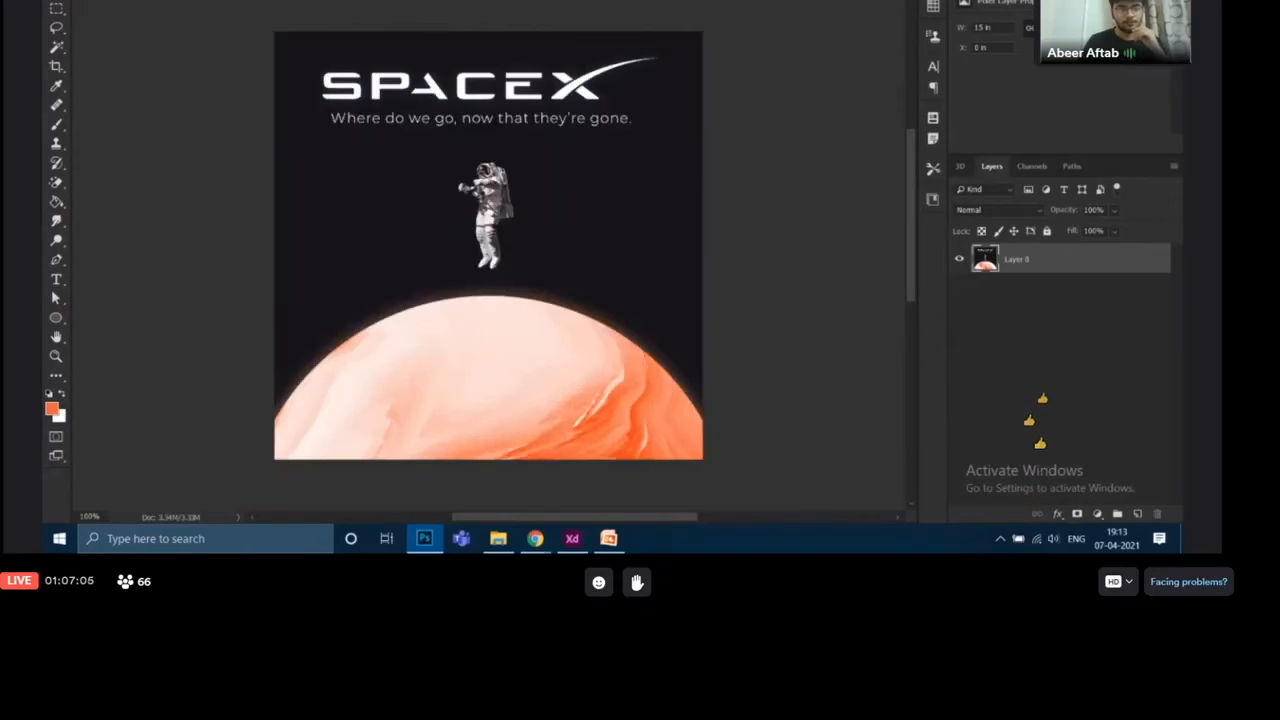
pyautogui.hotkey('ctrl', 'Tab')
pyautogui.scroll(-1, 1059, 429)
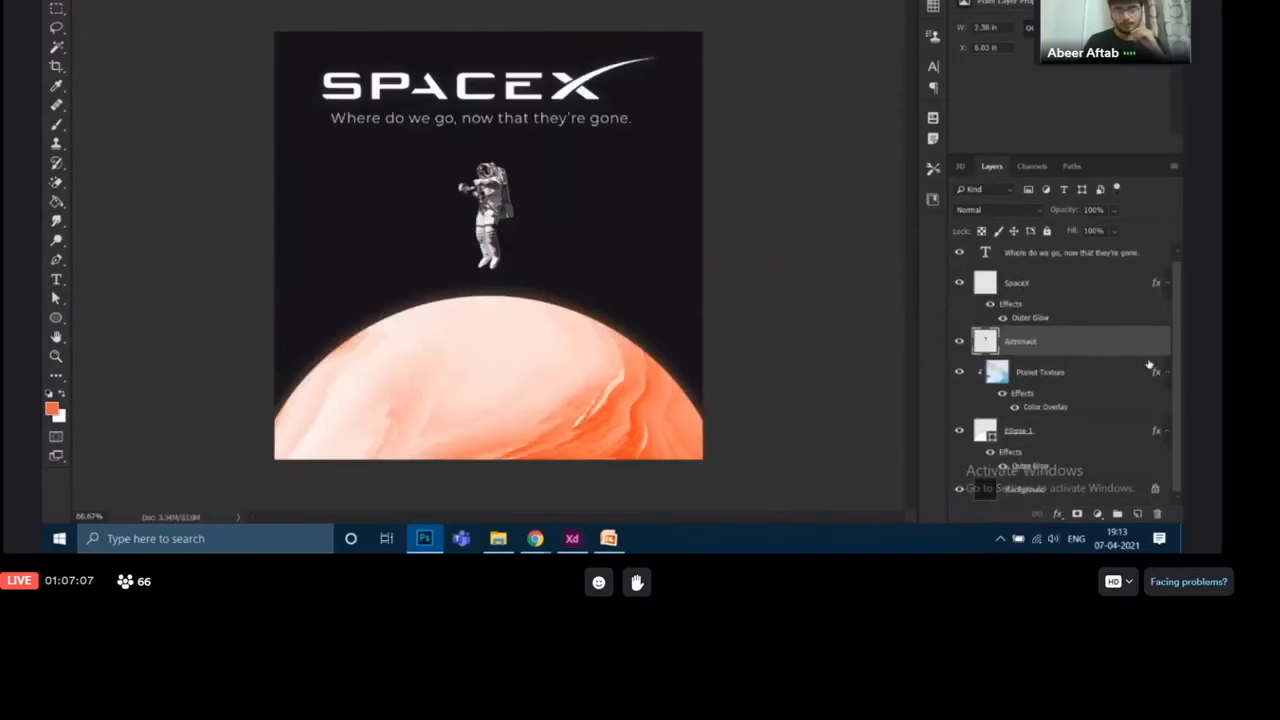
pyautogui.click(1061, 487)
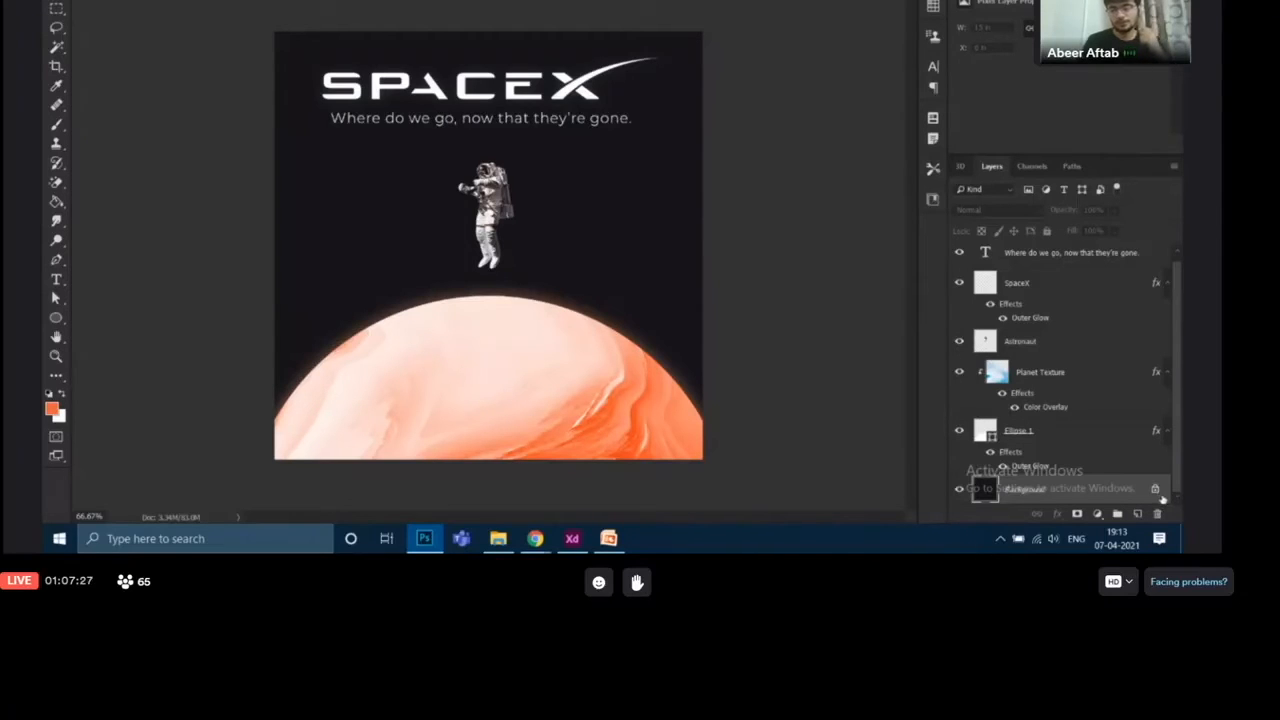
pyautogui.click(1153, 490)
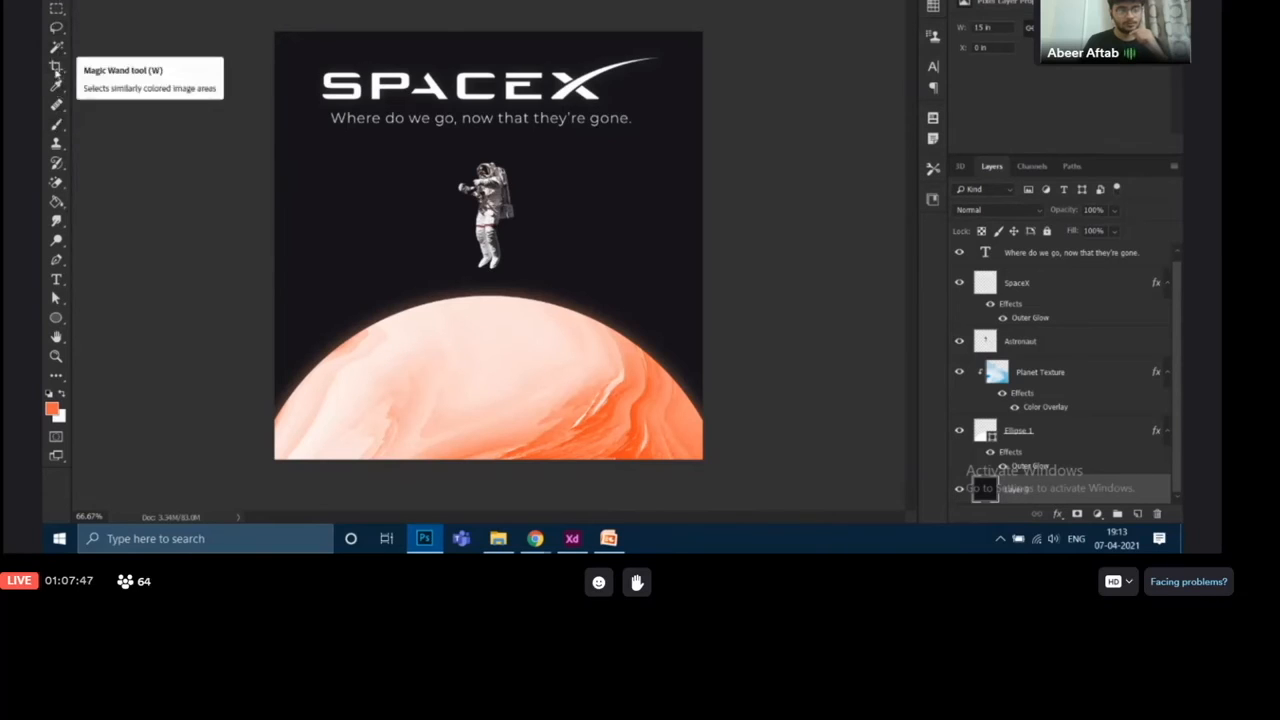
# Activate the Brush tool and set the brush hardness to 100%
pyautogui.click(57, 123)
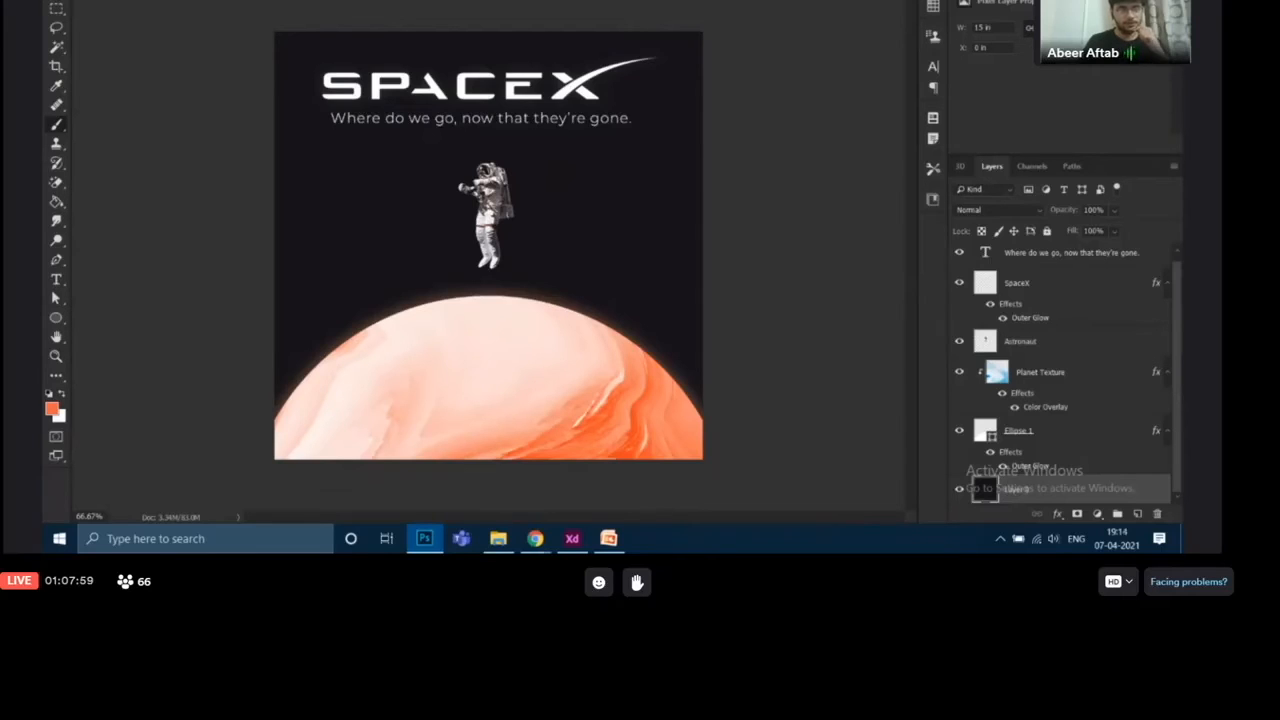
pyautogui.click(98, 0)
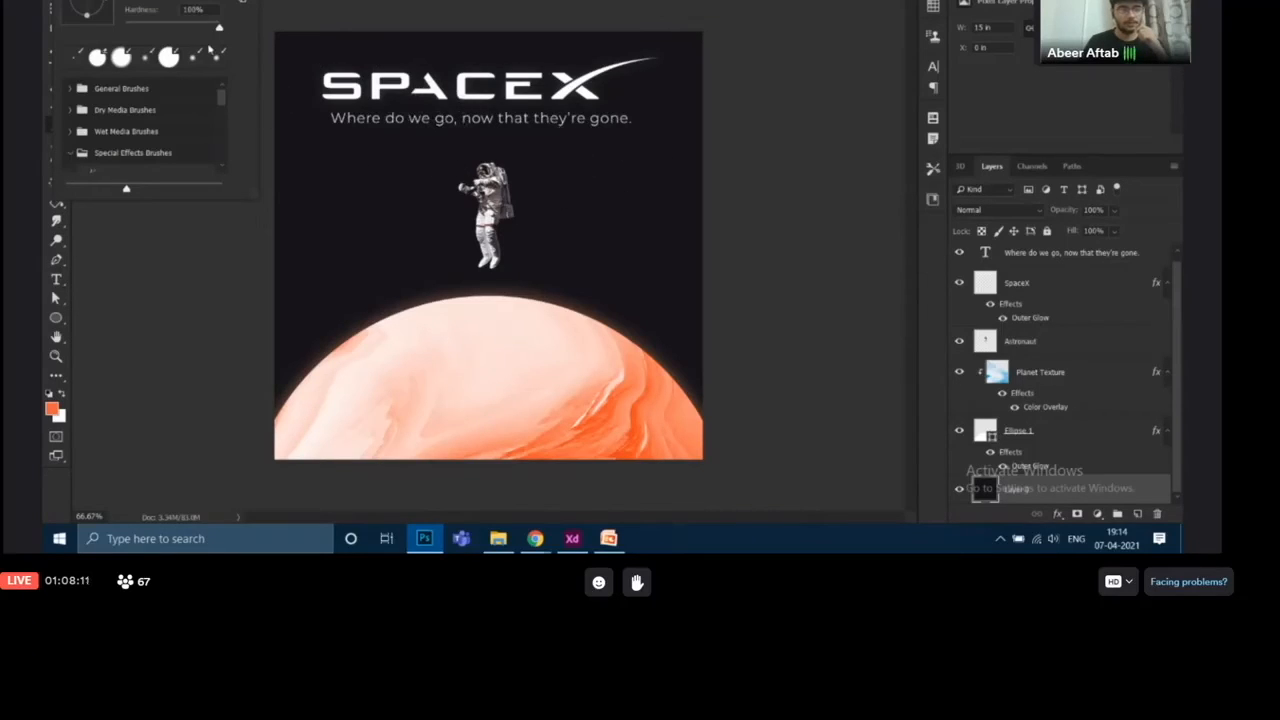
pyautogui.moveTo(219, 31); pyautogui.dragTo(221, 34)
pyautogui.press('Return')
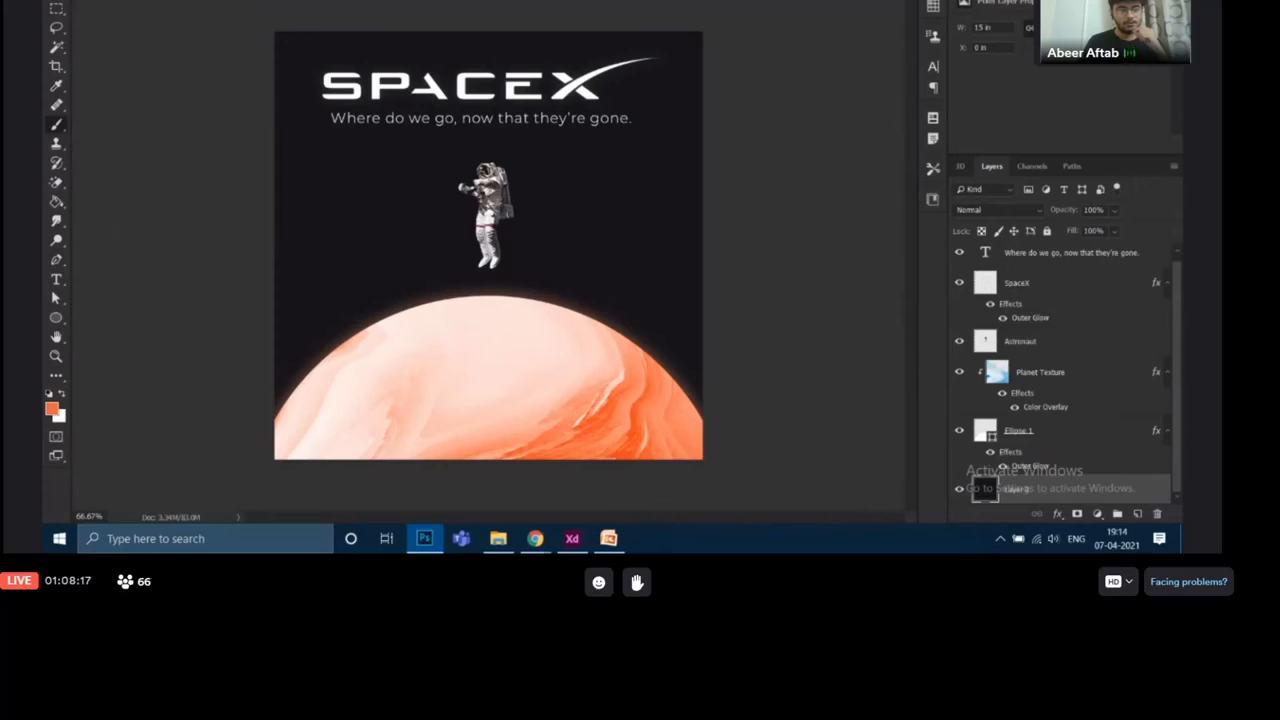
# Paint an orange test dab beside the astronaut with the hard brush, and a second dab below it with the hardness at 0%
pyautogui.rightClick(106, 40)
pyautogui.click(345, 171)
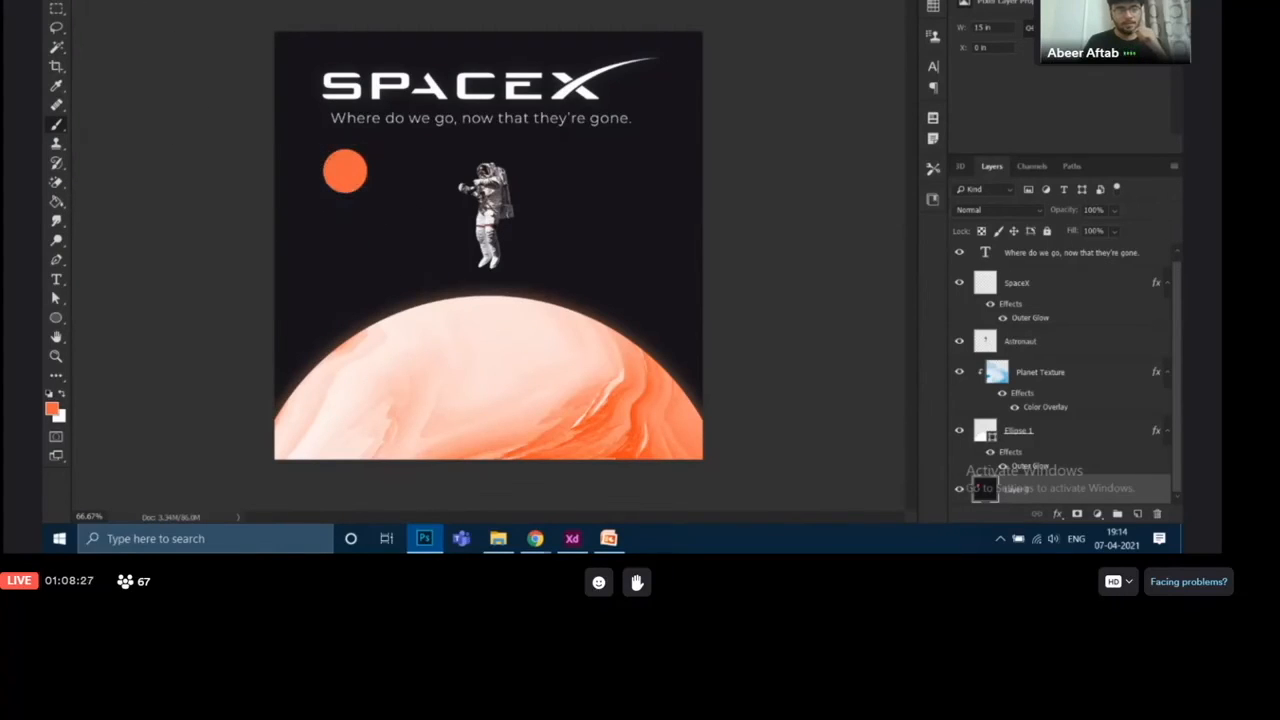
pyautogui.click(112, 0)
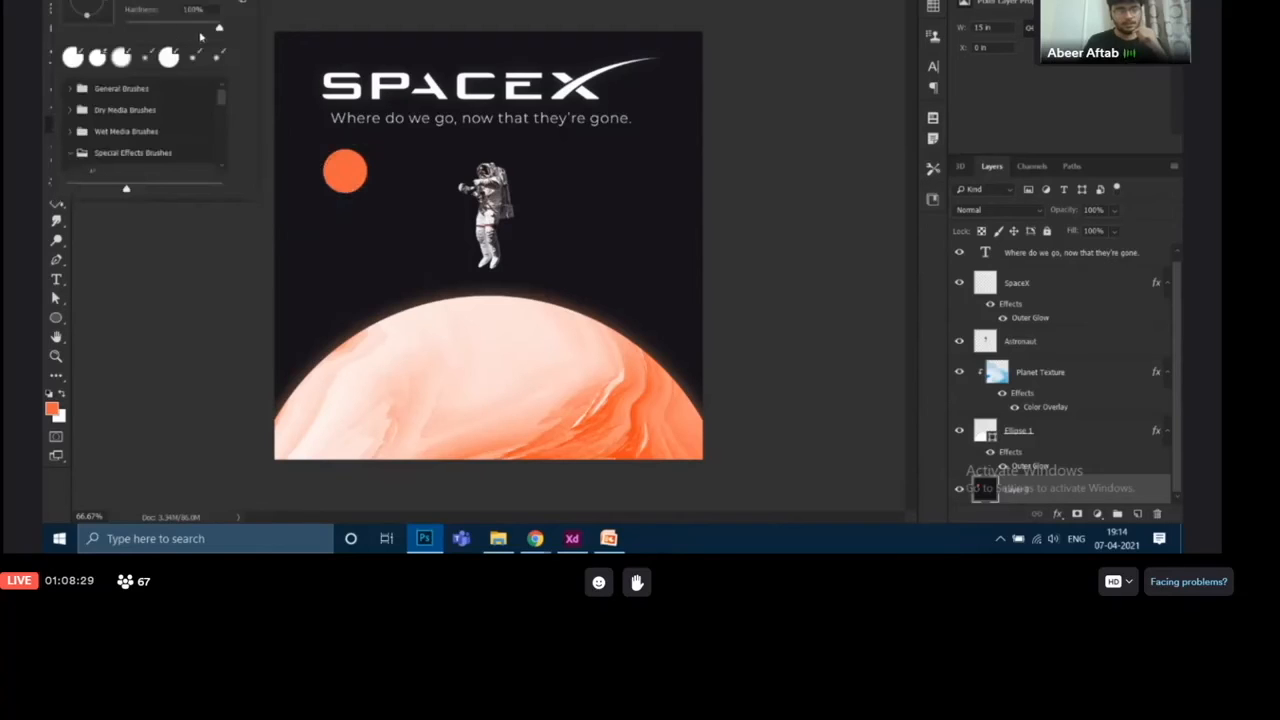
pyautogui.moveTo(217, 31); pyautogui.dragTo(117, 33)
pyautogui.press('Return')
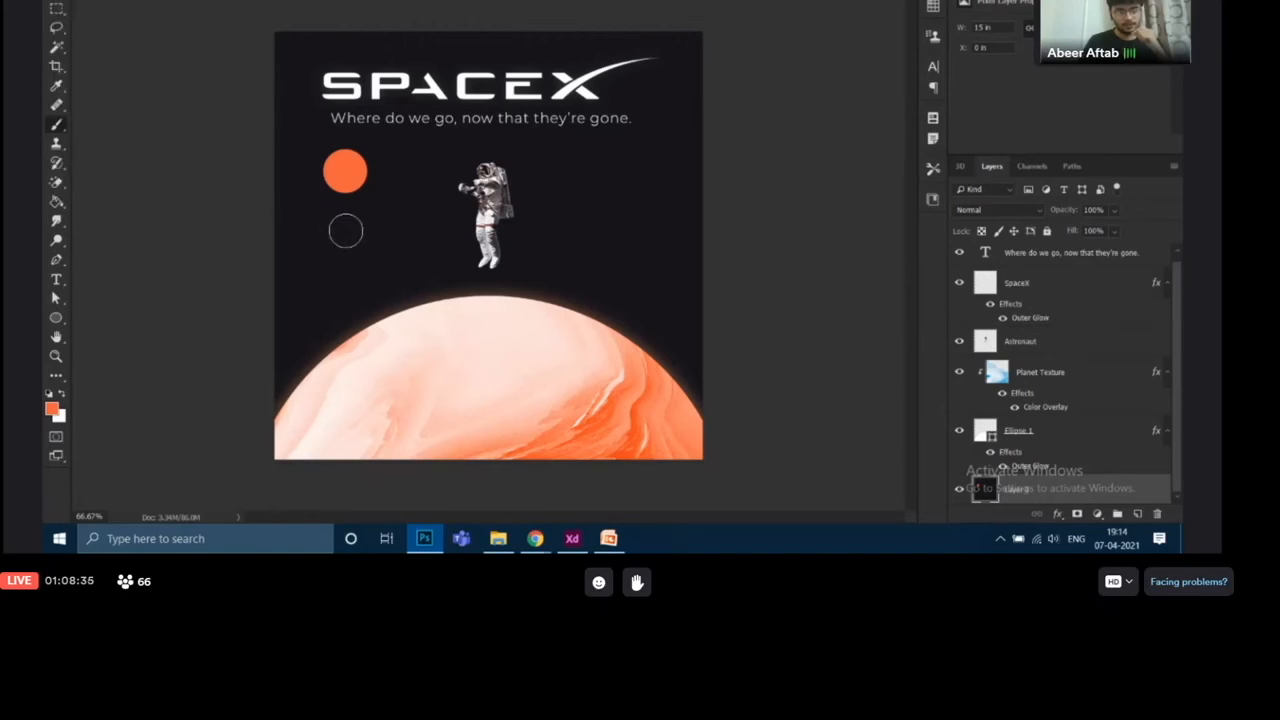
pyautogui.click(345, 231)
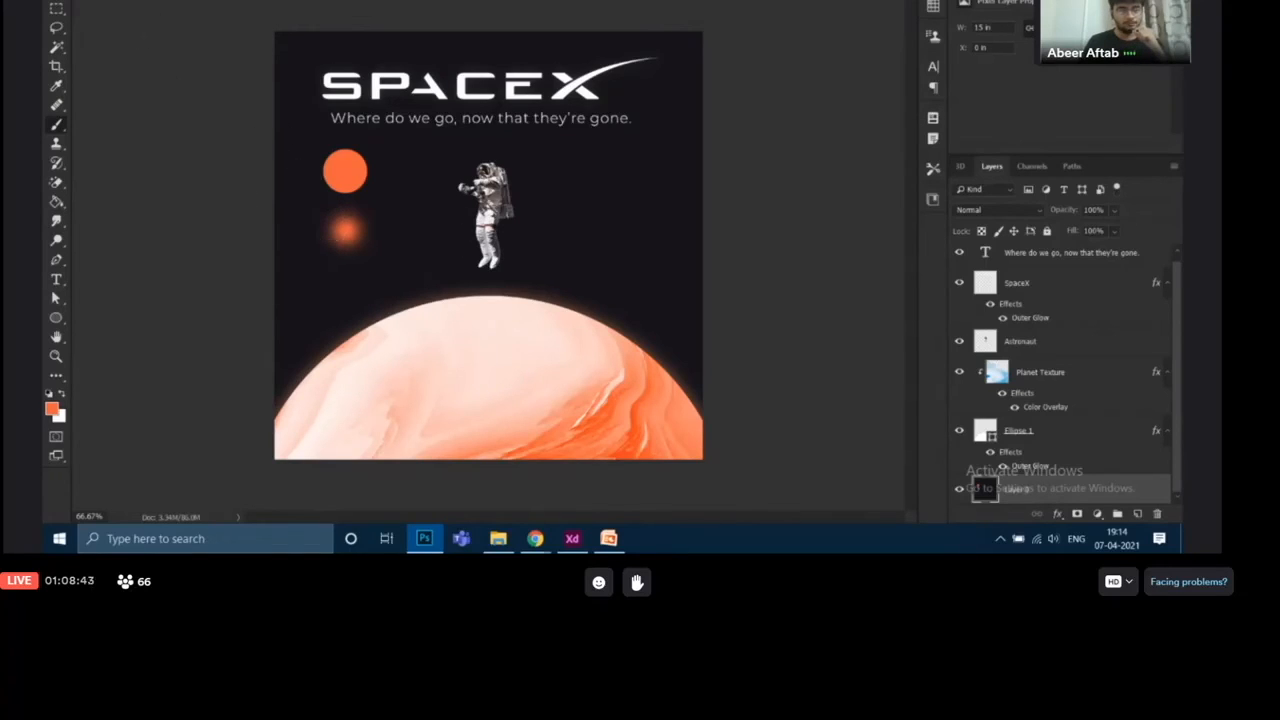
# Undo both orange test dabs beside the astronaut
pyautogui.hotkey('ctrl', 'z')
pyautogui.hotkey('ctrl', 'shift', 'z')
pyautogui.hotkey('ctrl', 'z')
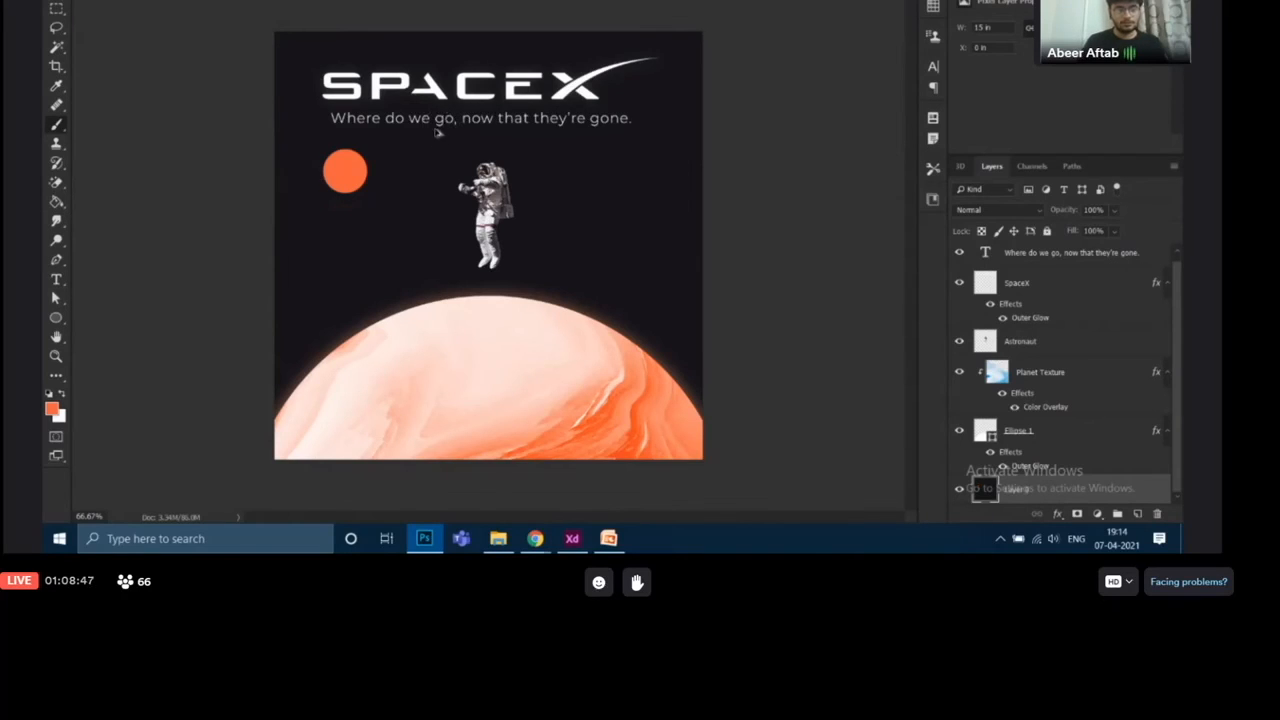
pyautogui.hotkey('ctrl', 'z')
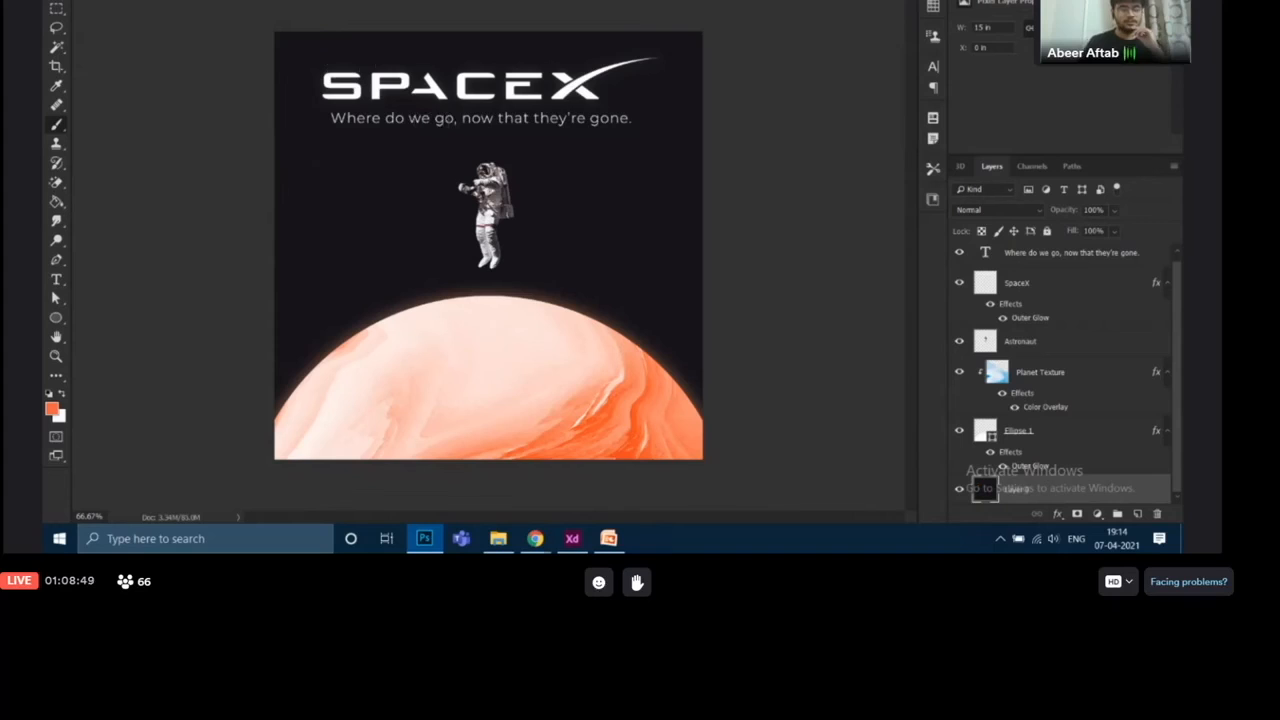
# Set the brush hardness back to 100%
pyautogui.click(96, 0)
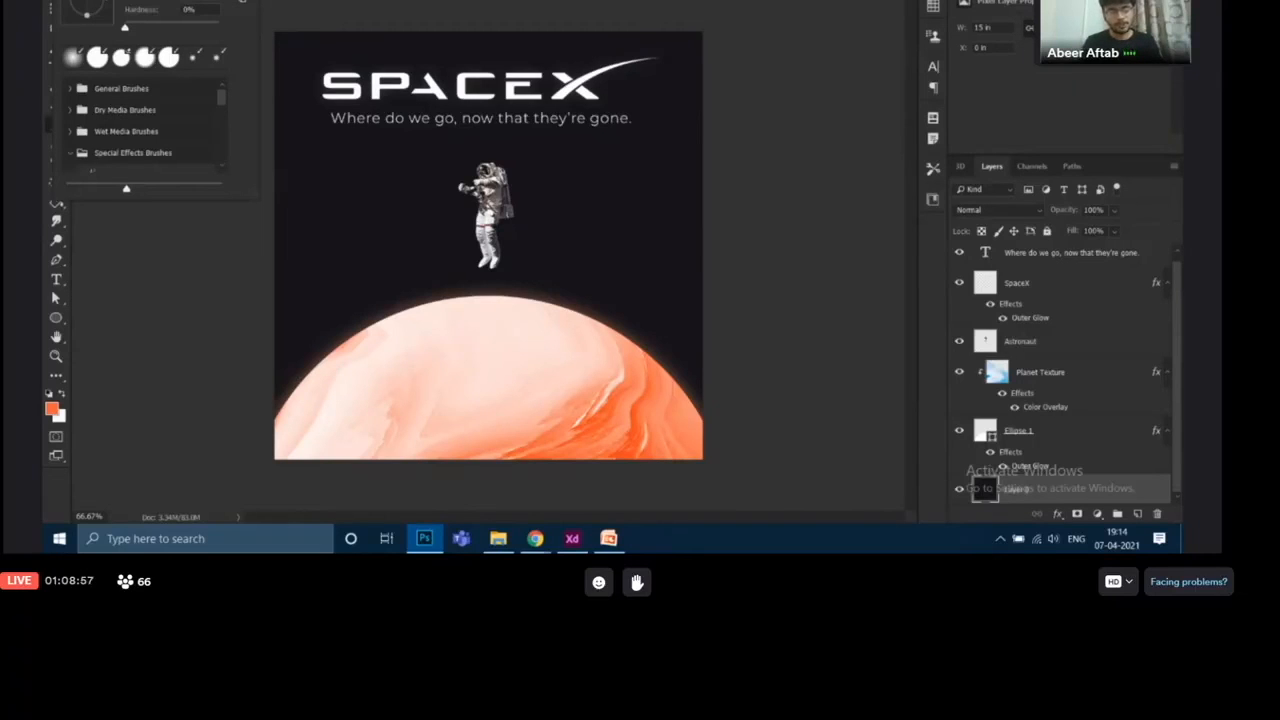
pyautogui.moveTo(128, 30); pyautogui.dragTo(234, 35)
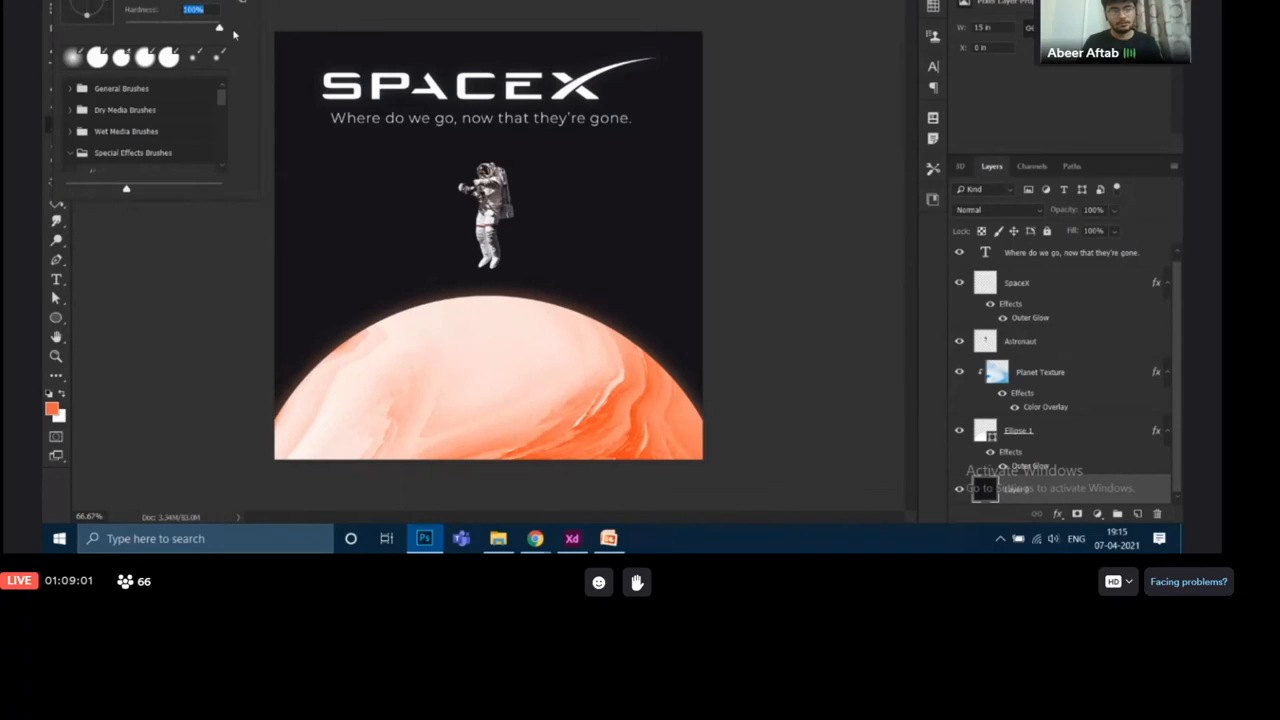
pyautogui.press('Return')
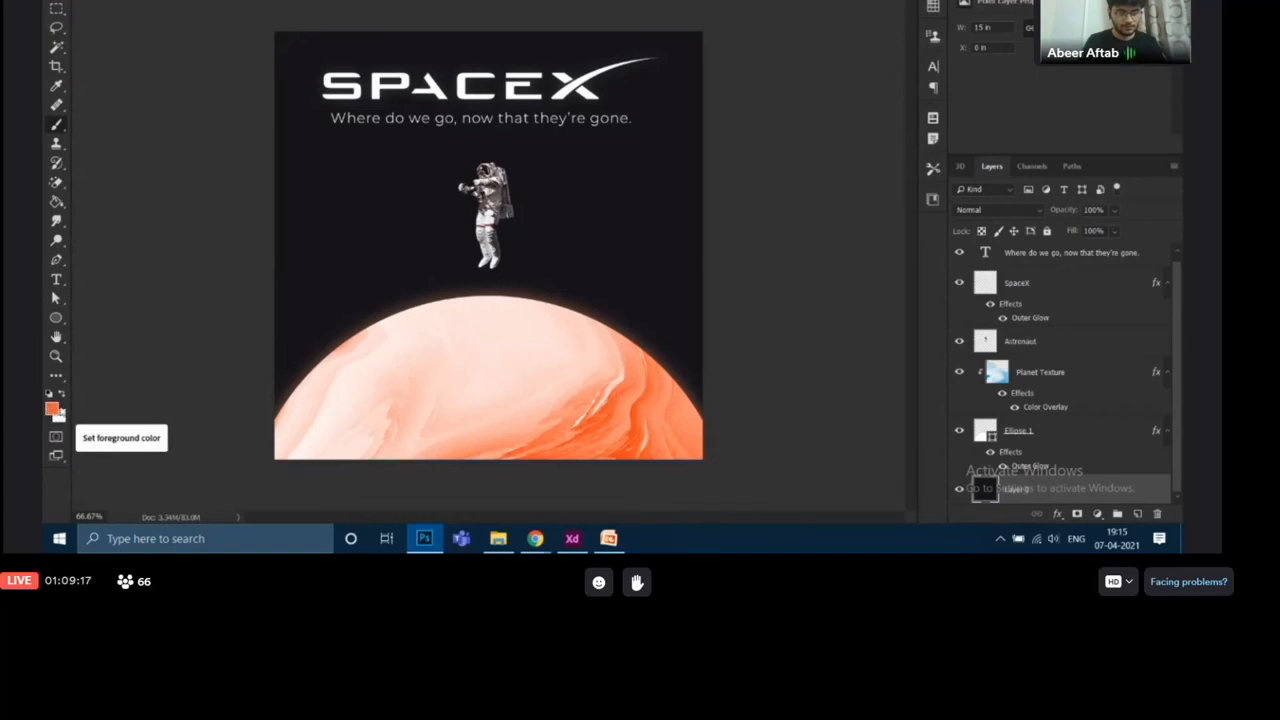
# Set the foreground colour to pure white (ffffff) for the brush
pyautogui.click(53, 410)
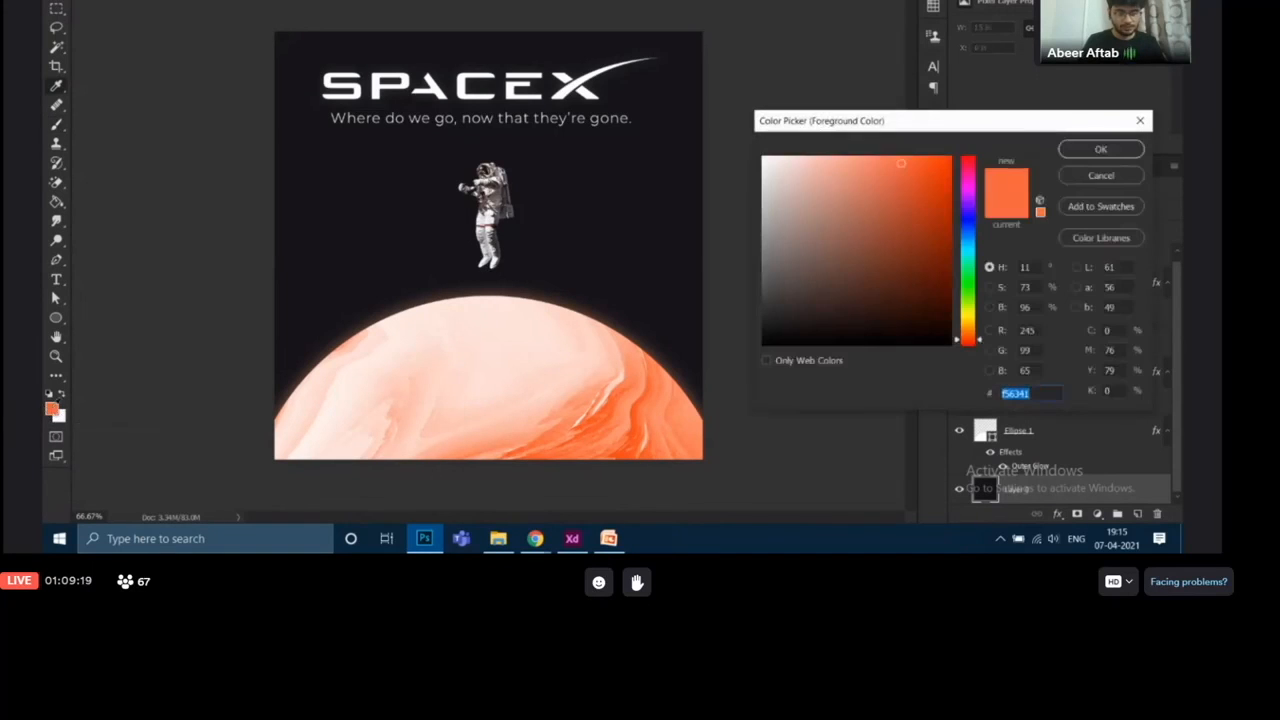
pyautogui.write('f5eae8')
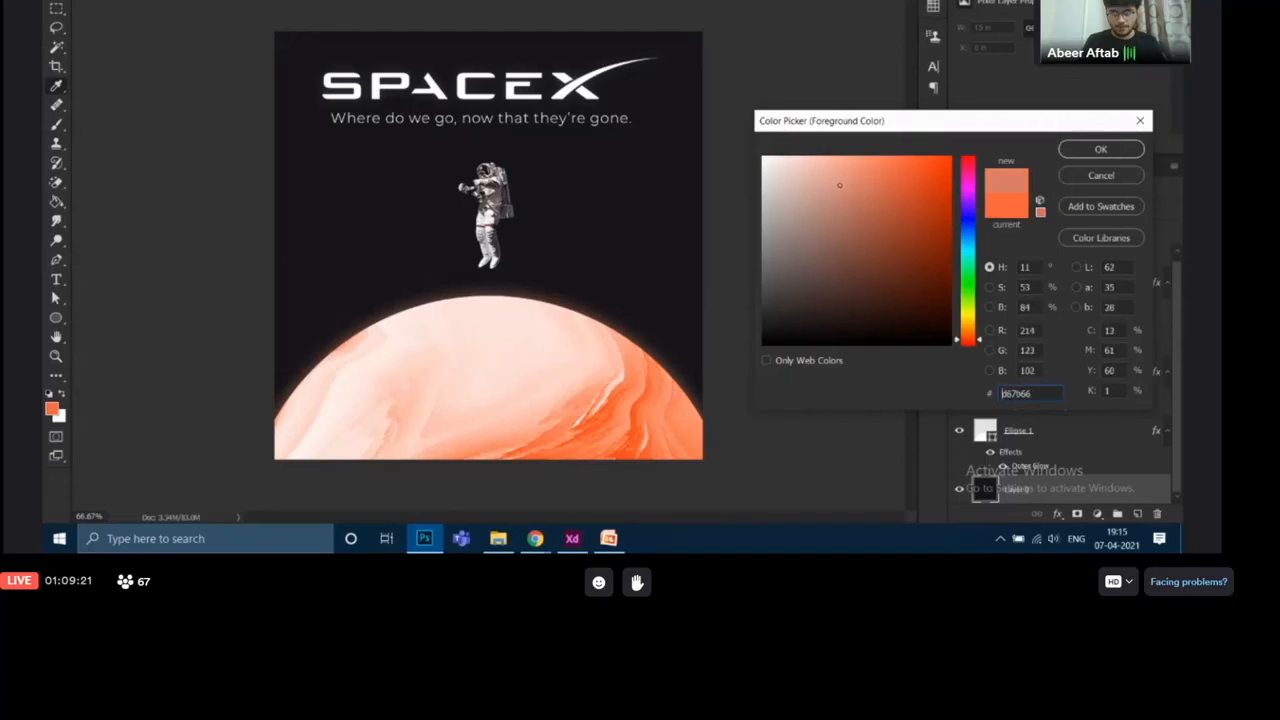
pyautogui.moveTo(757, 157)
pyautogui.mouseDown()
pyautogui.moveTo(747, 151)
pyautogui.moveTo(846, 186)
pyautogui.moveTo(829, 206)
pyautogui.moveTo(731, 143)
pyautogui.moveTo(806, 183)
pyautogui.moveTo(826, 230)
pyautogui.moveTo(743, 139)
pyautogui.mouseUp()
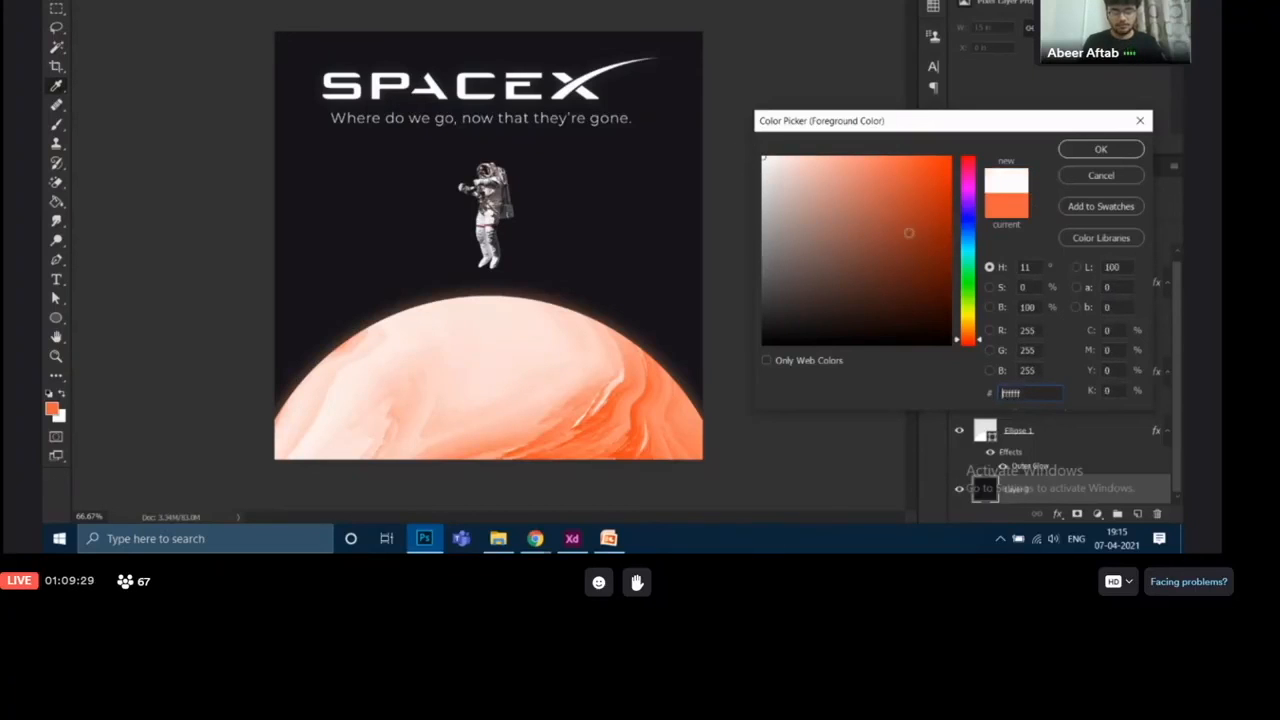
pyautogui.click(1101, 150)
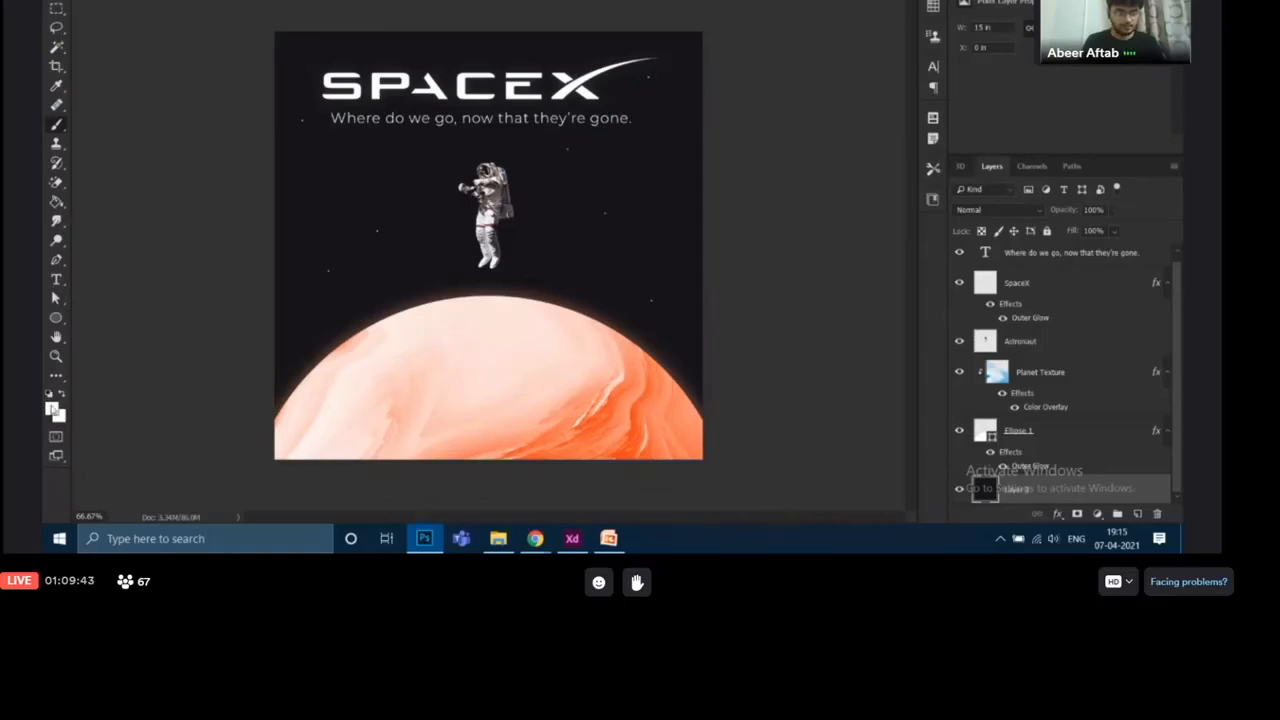
# Change the foreground colour to light blue (83cffb) by picking a blue hue and a pale, bright shade
pyautogui.click(52, 408)
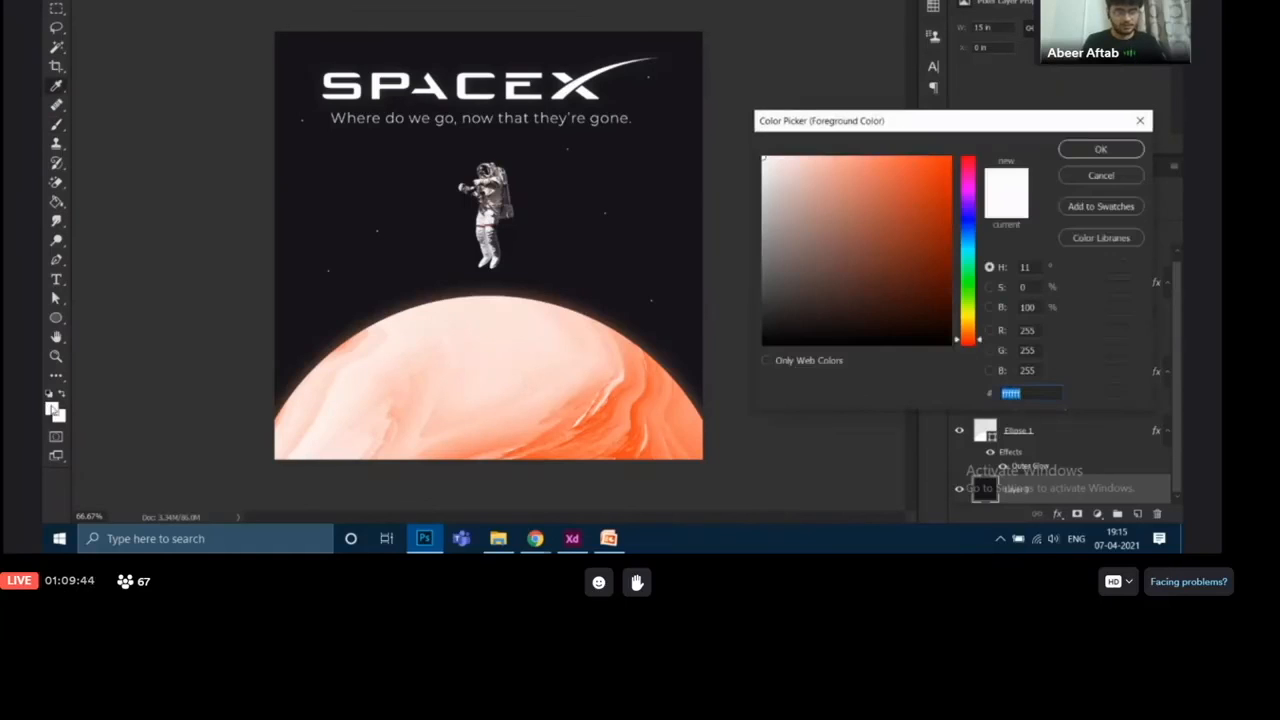
pyautogui.click(968, 241)
pyautogui.moveTo(870, 169); pyautogui.dragTo(852, 159)
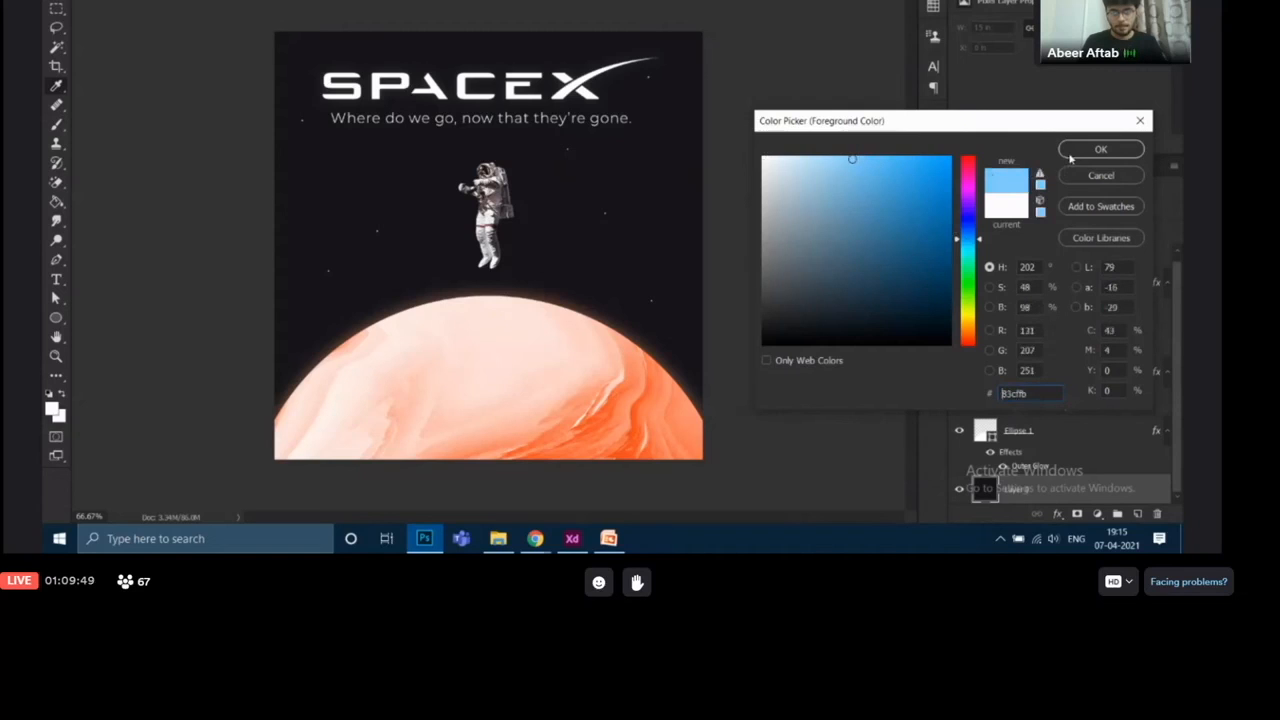
pyautogui.click(1100, 149)
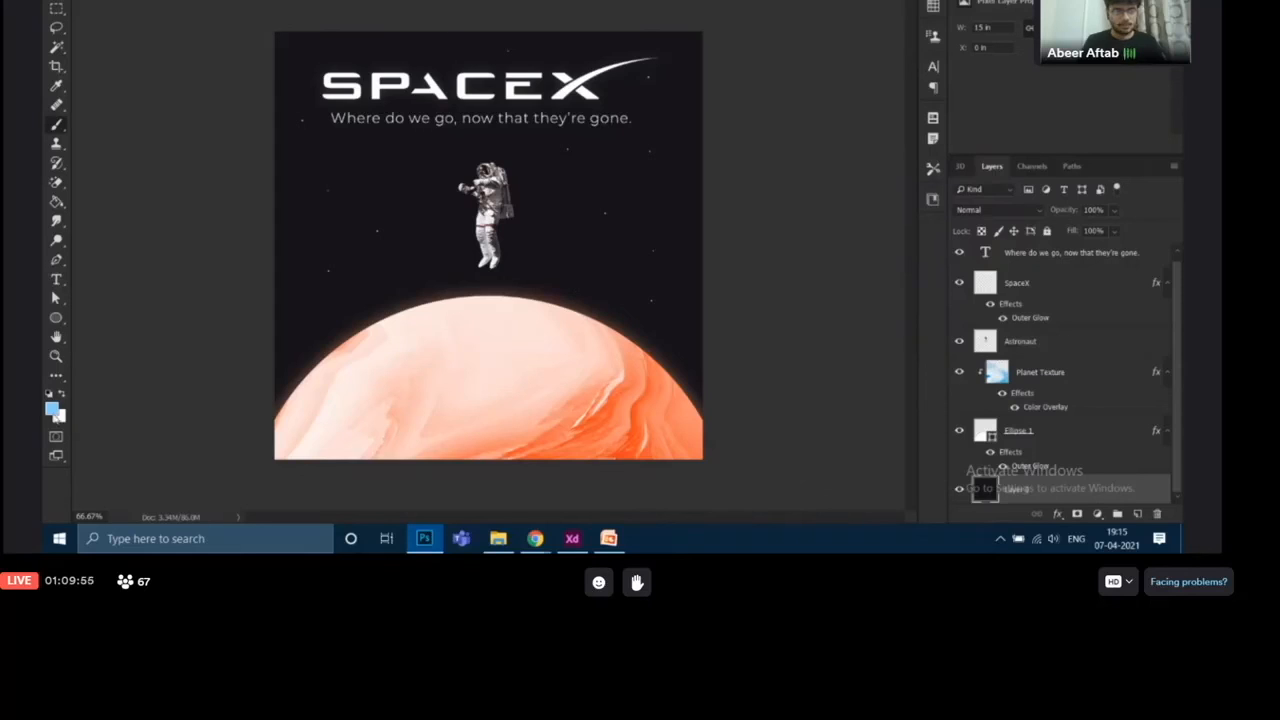
# Change the foreground colour to light purple (c783fb) by shifting only the hue
pyautogui.click(53, 410)
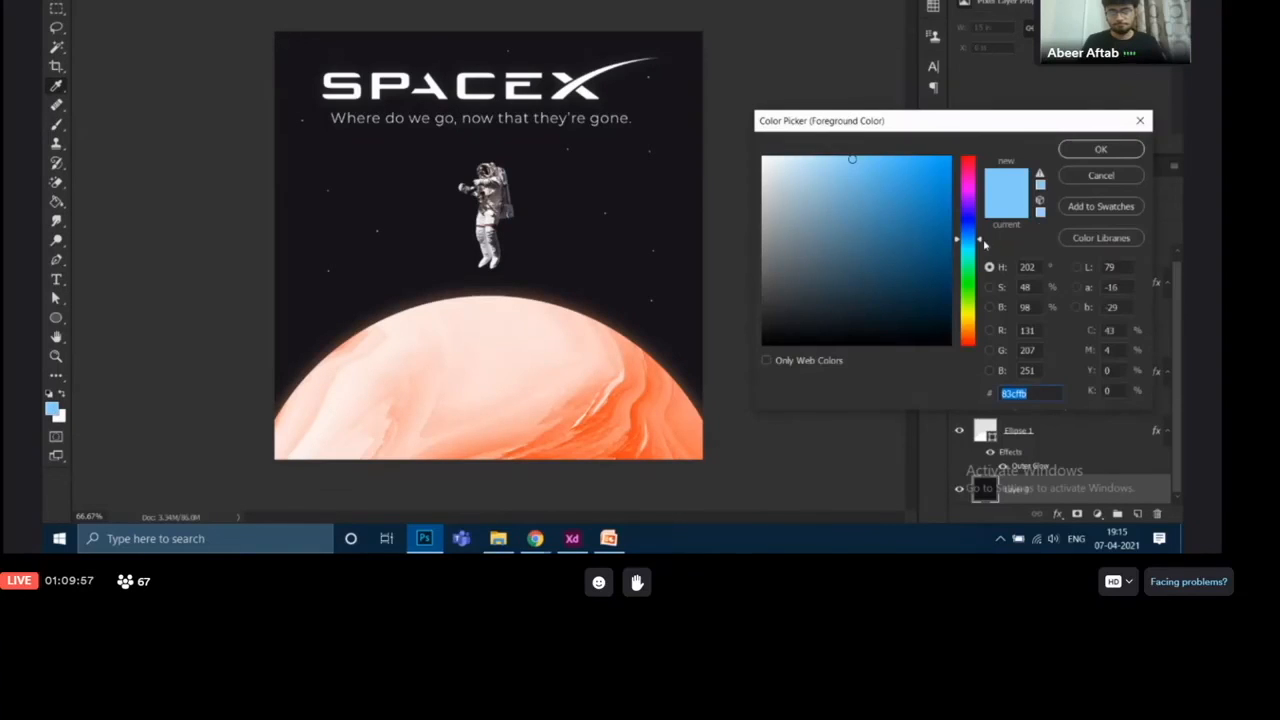
pyautogui.moveTo(981, 243); pyautogui.dragTo(975, 203)
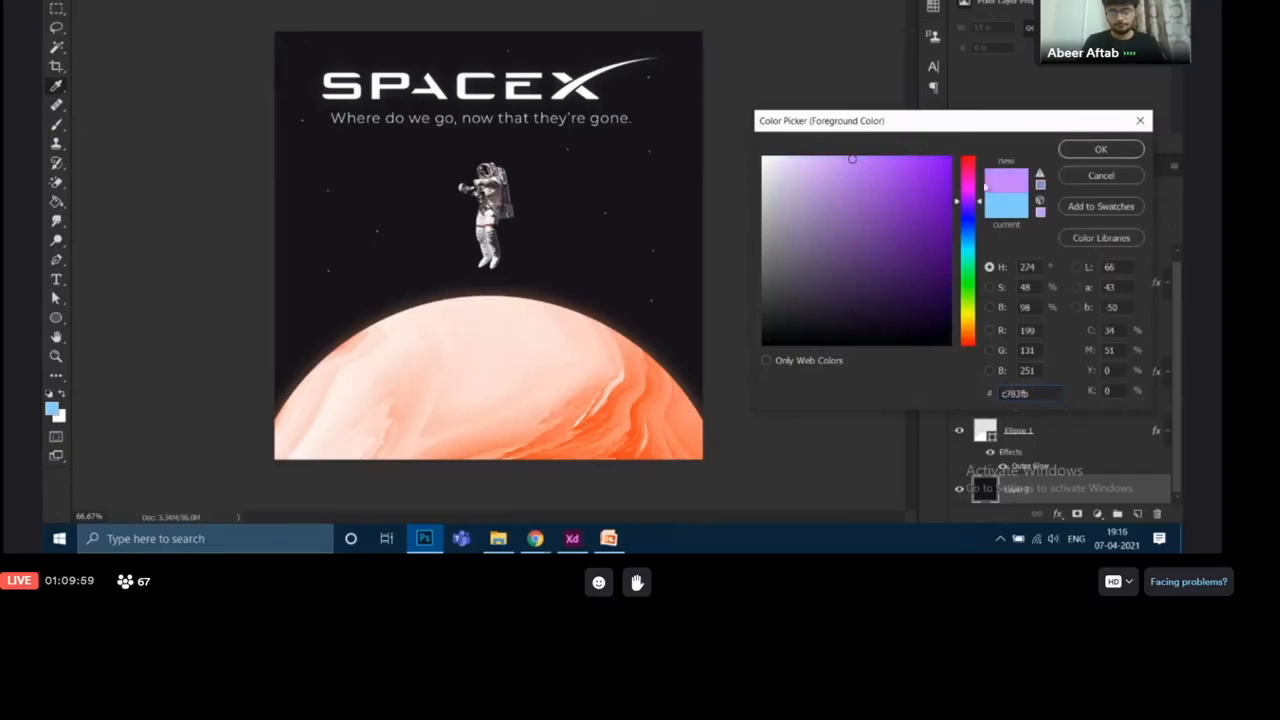
pyautogui.click(1092, 150)
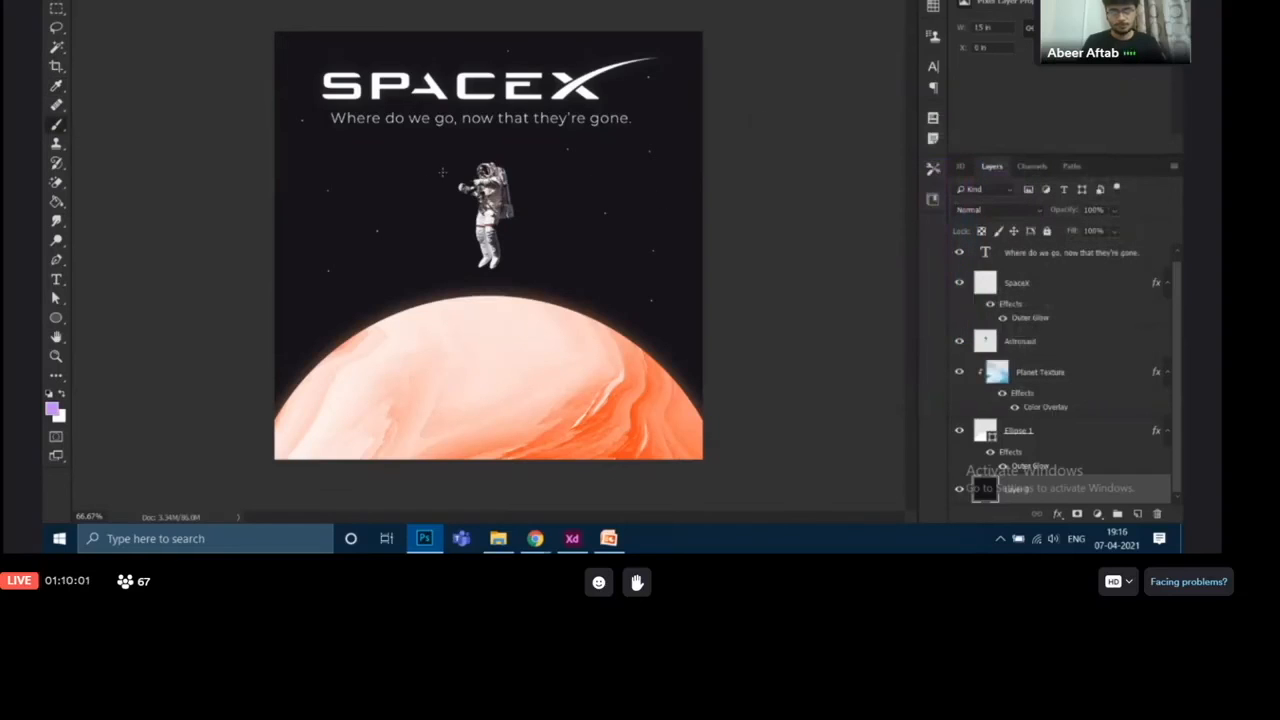